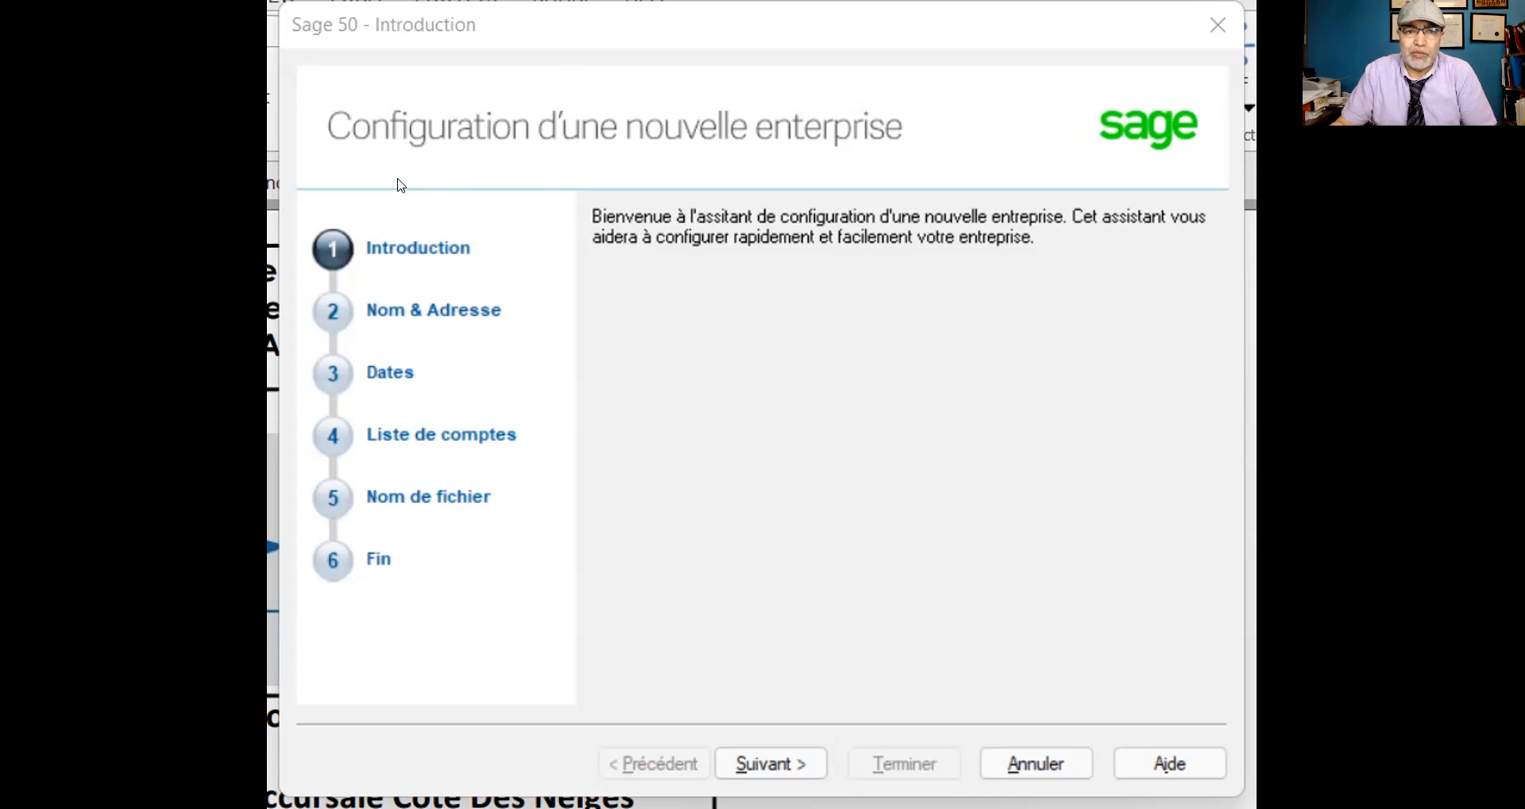
Start the new company's details with the name Smart Schooling inc. and enter its street address on the first address line
click(778, 764)
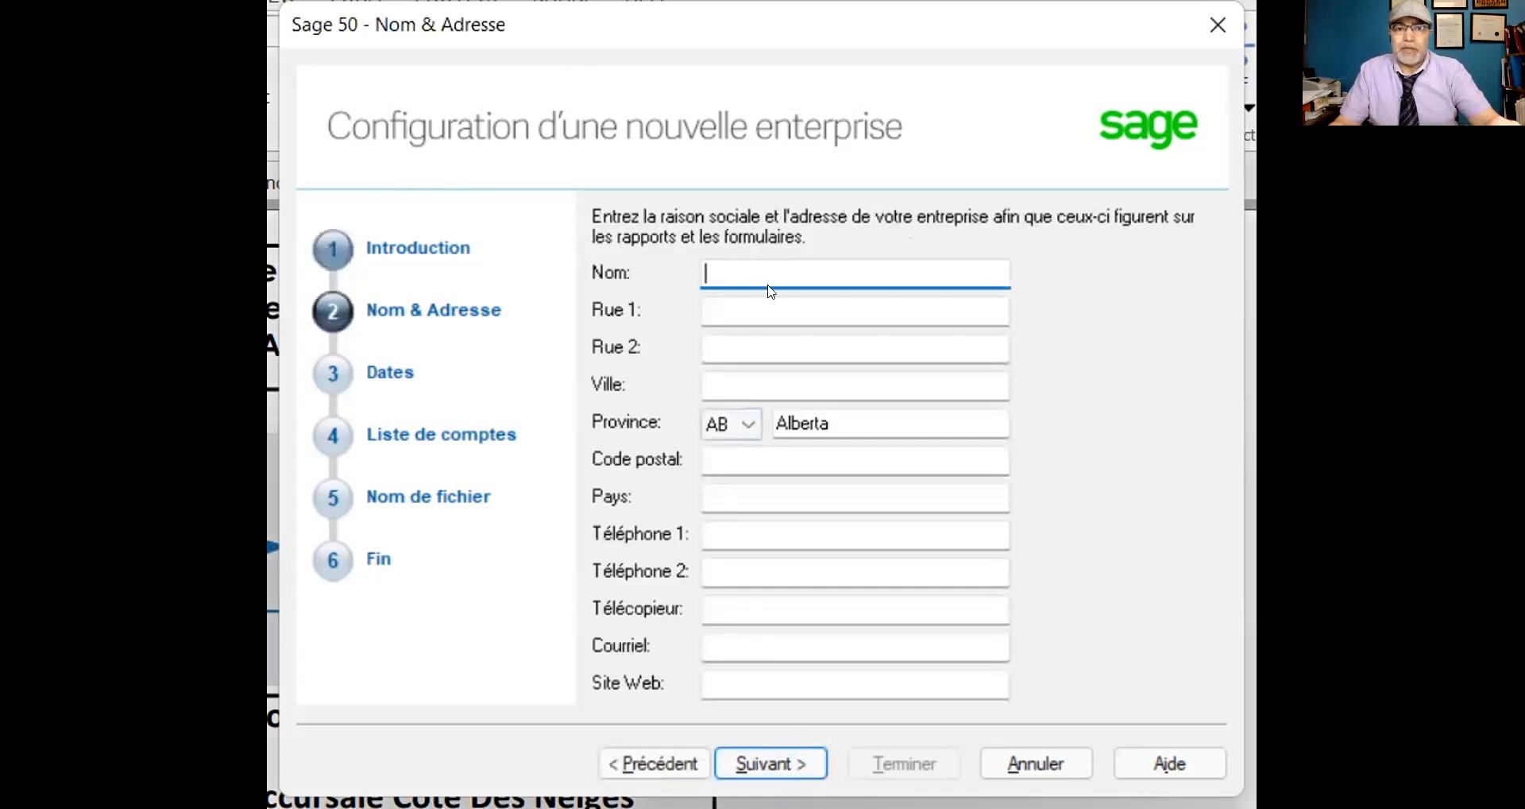
text(Smart Schooling inc.)
click(717, 310)
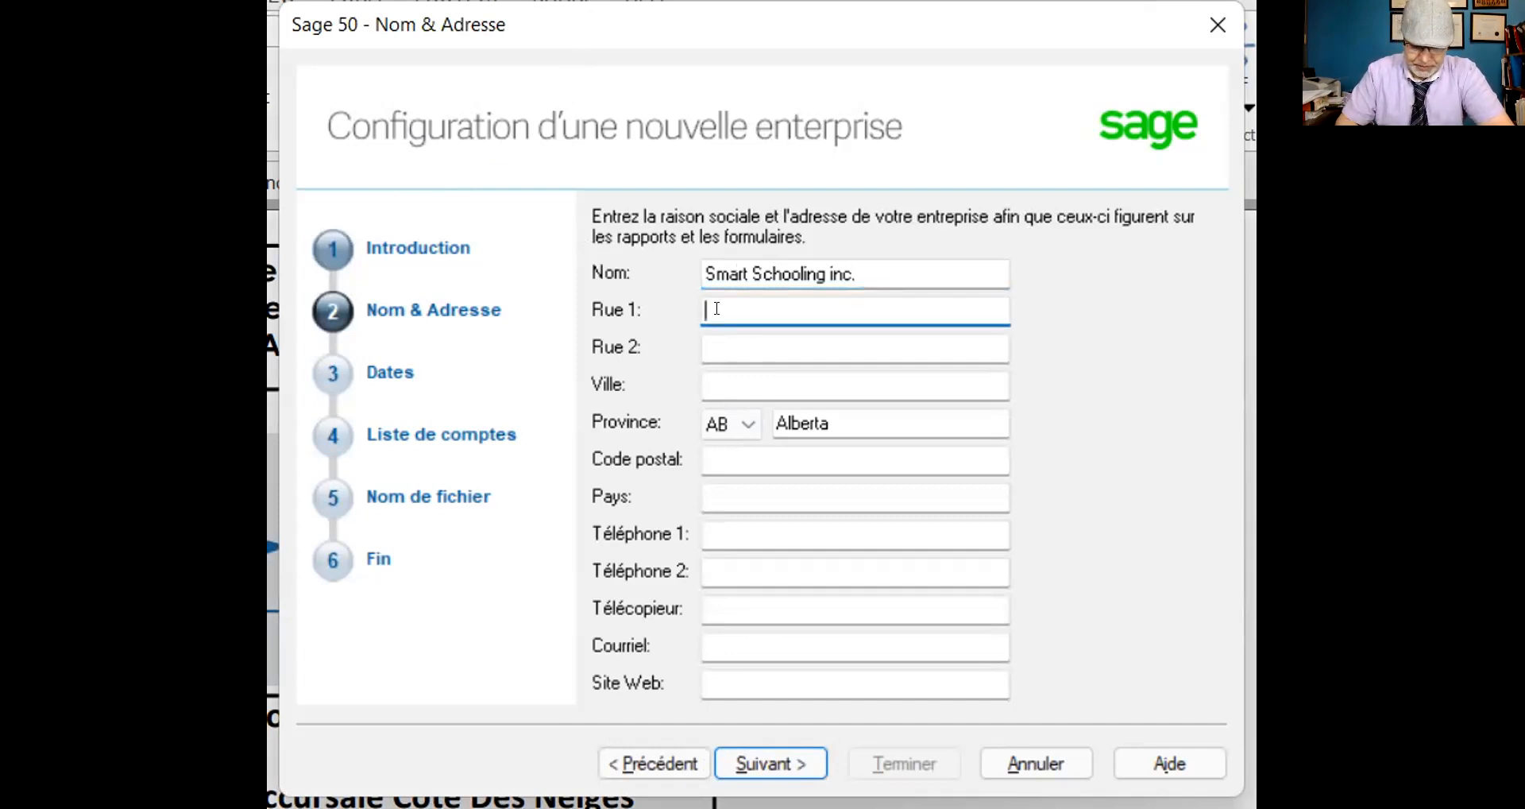
text(353)
text(5 quenn)
key(BackSpace)
key(BackSpace)
key(BackSpace)
key(BackSpace)
key(BackSpace)
text(Queen Mary)
Set the company's city to Montréal and its province to QC (Québec)
key(Tab)
key(Tab)
text(Montréal)
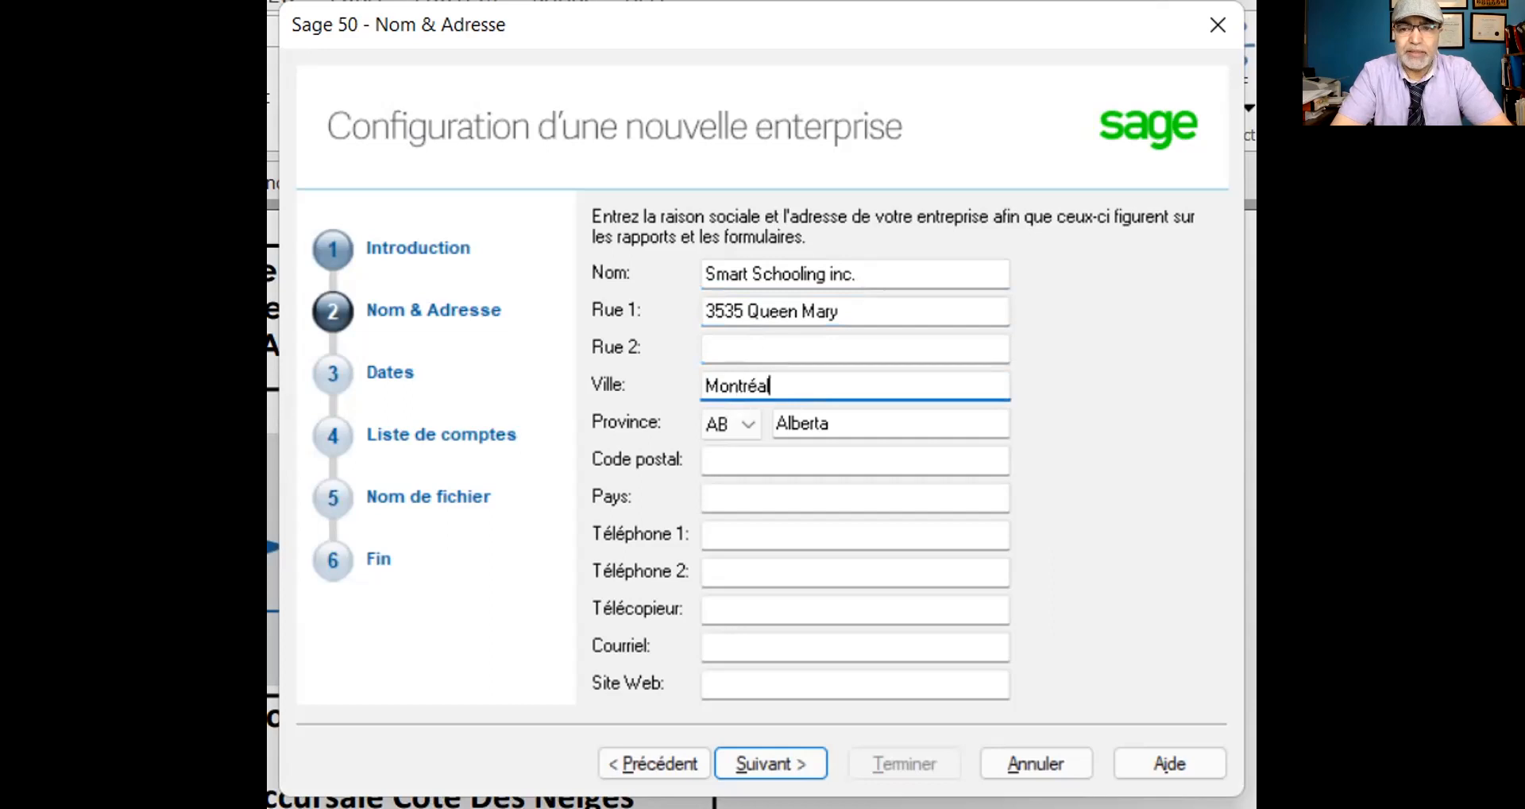
key(Tab)
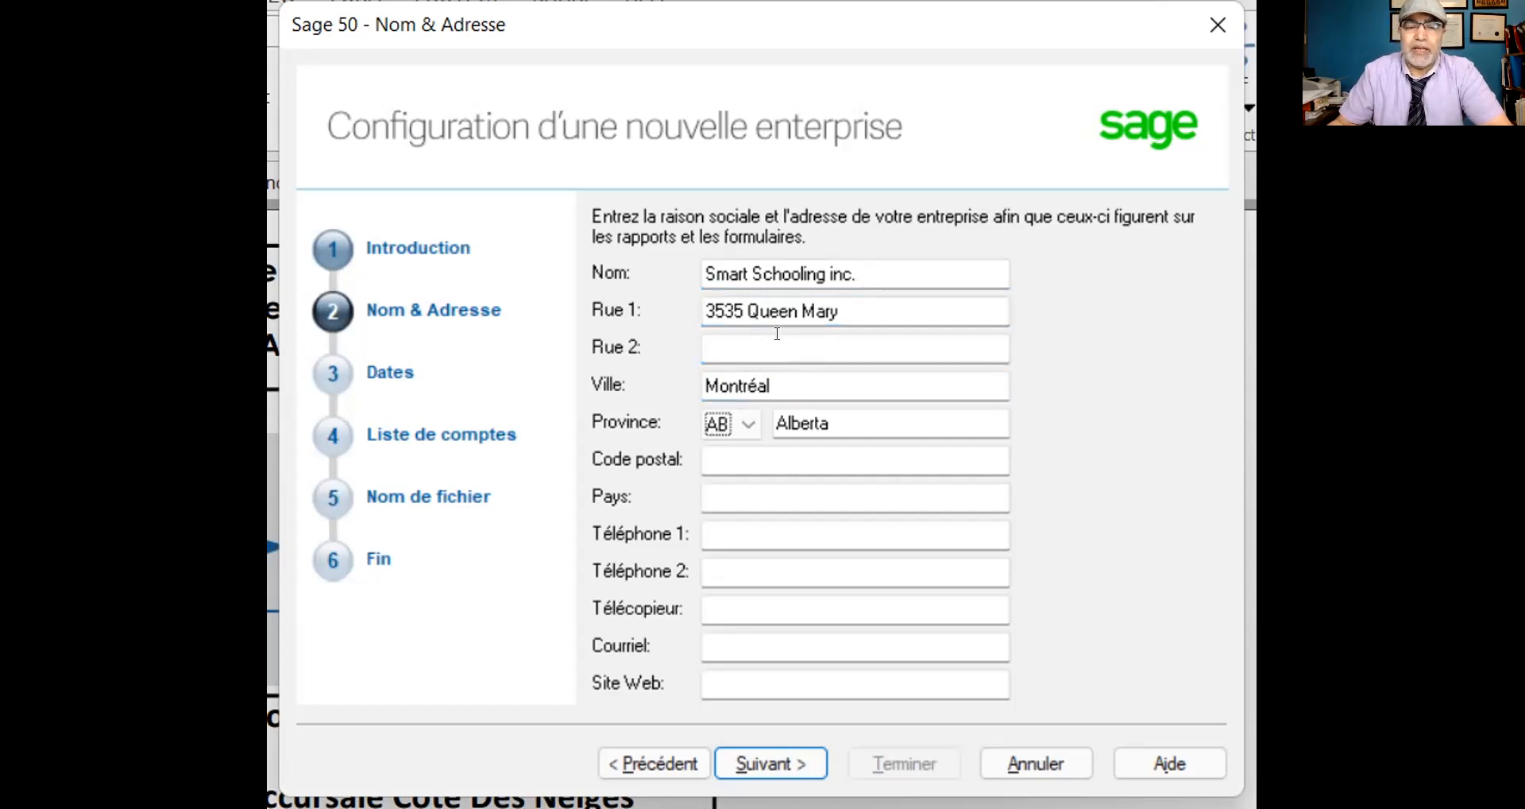
click(748, 428)
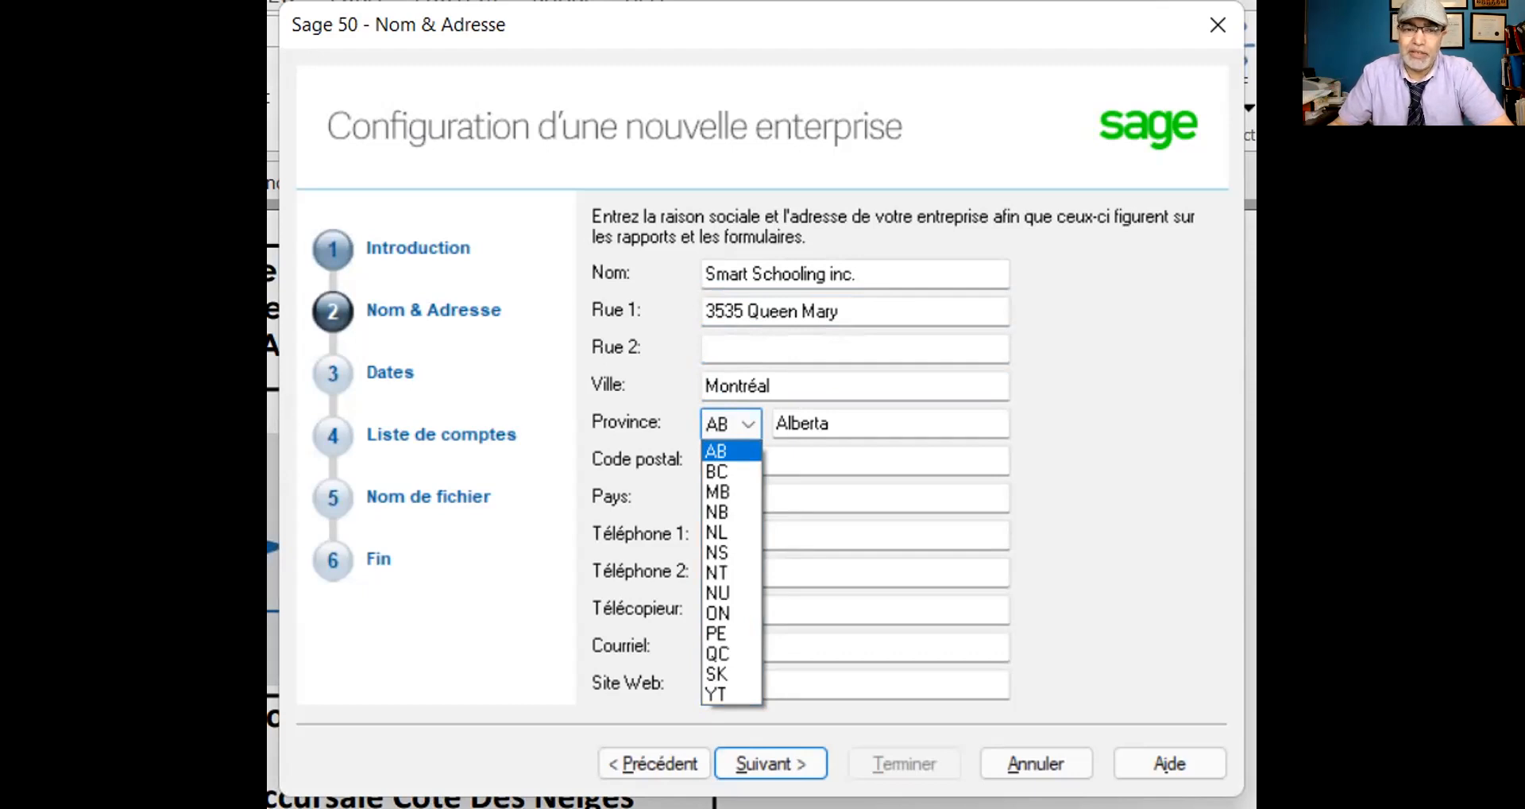
click(715, 653)
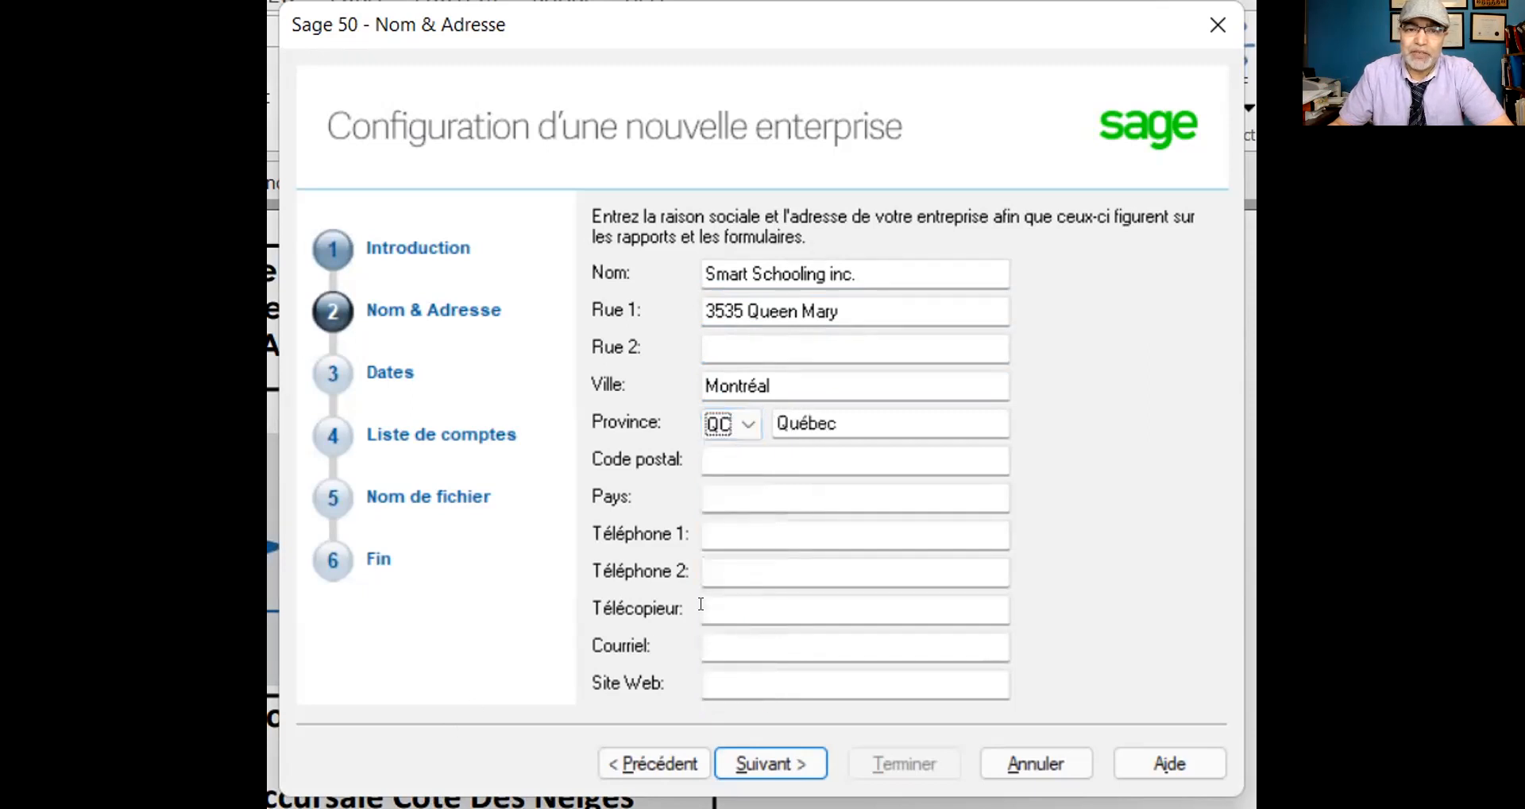
Fill in the company's postal code, the country Canada and the first telephone number, completing the name and address details
click(731, 451)
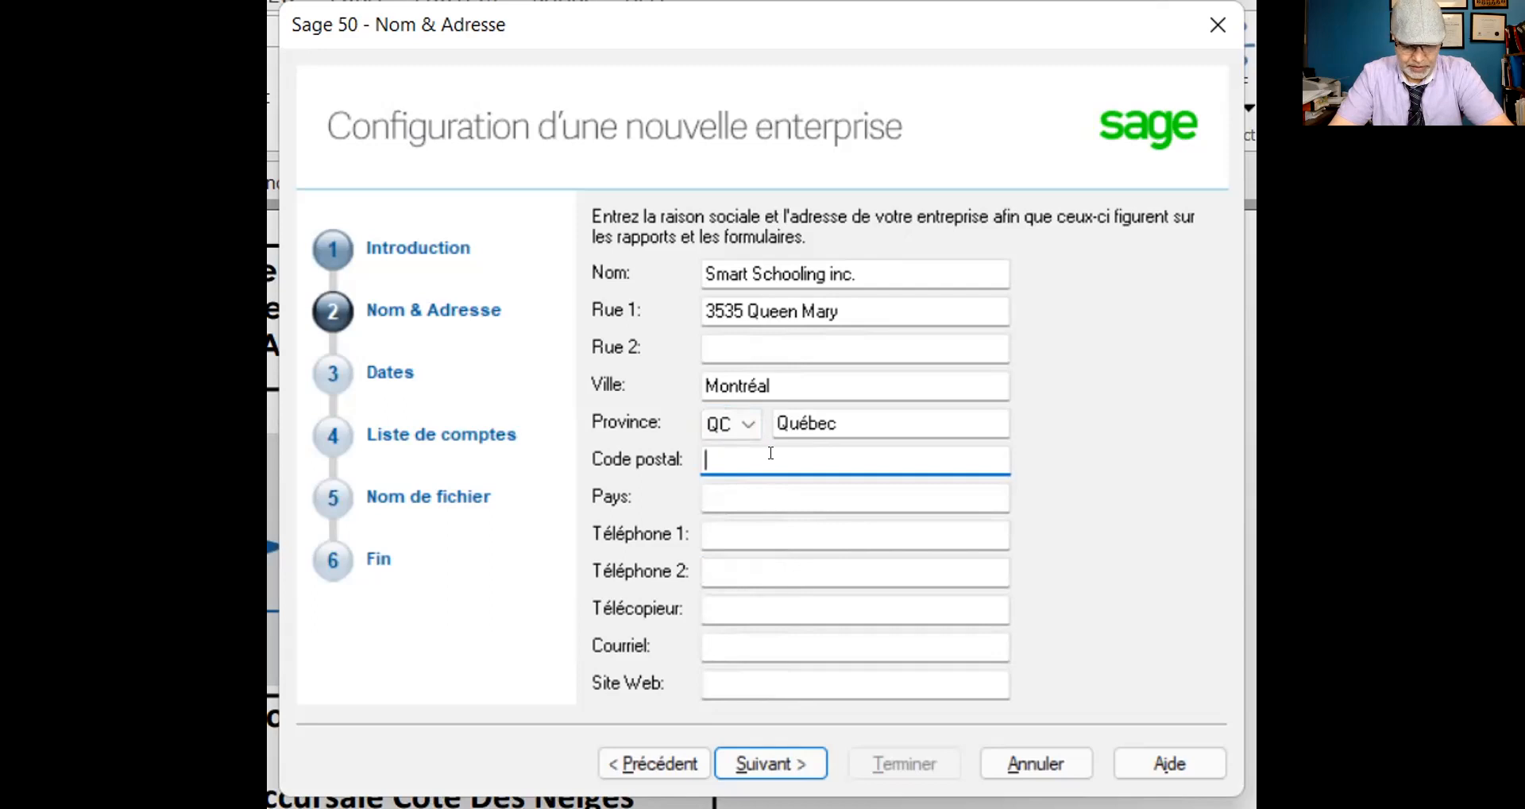
text(A1b1C1)
key(Tab)
text(Canada)
key(Tab)
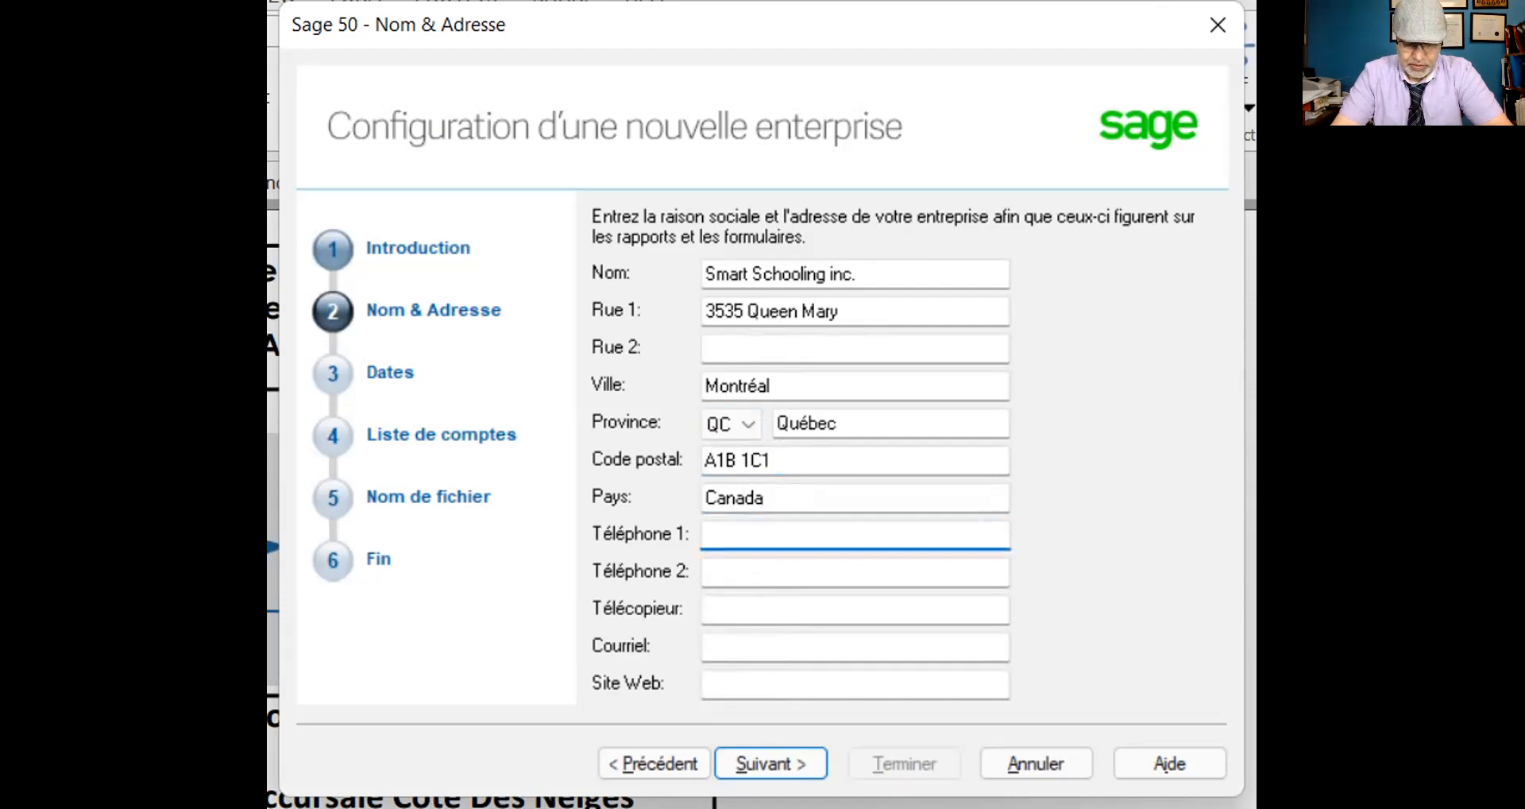
text(514) 514-5149)
key(Tab)
key(Tab)
key(Tab)
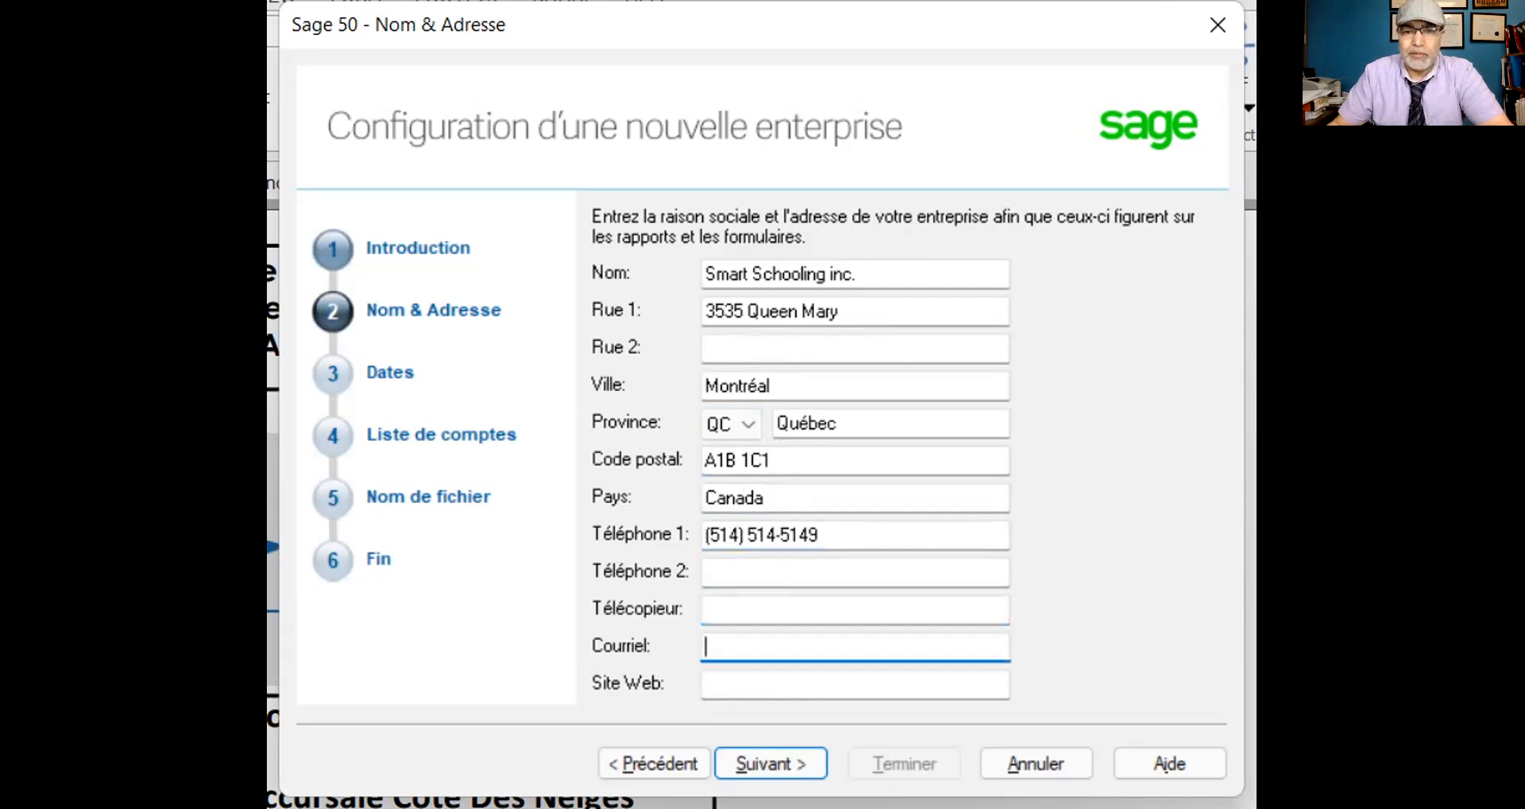
click(771, 763)
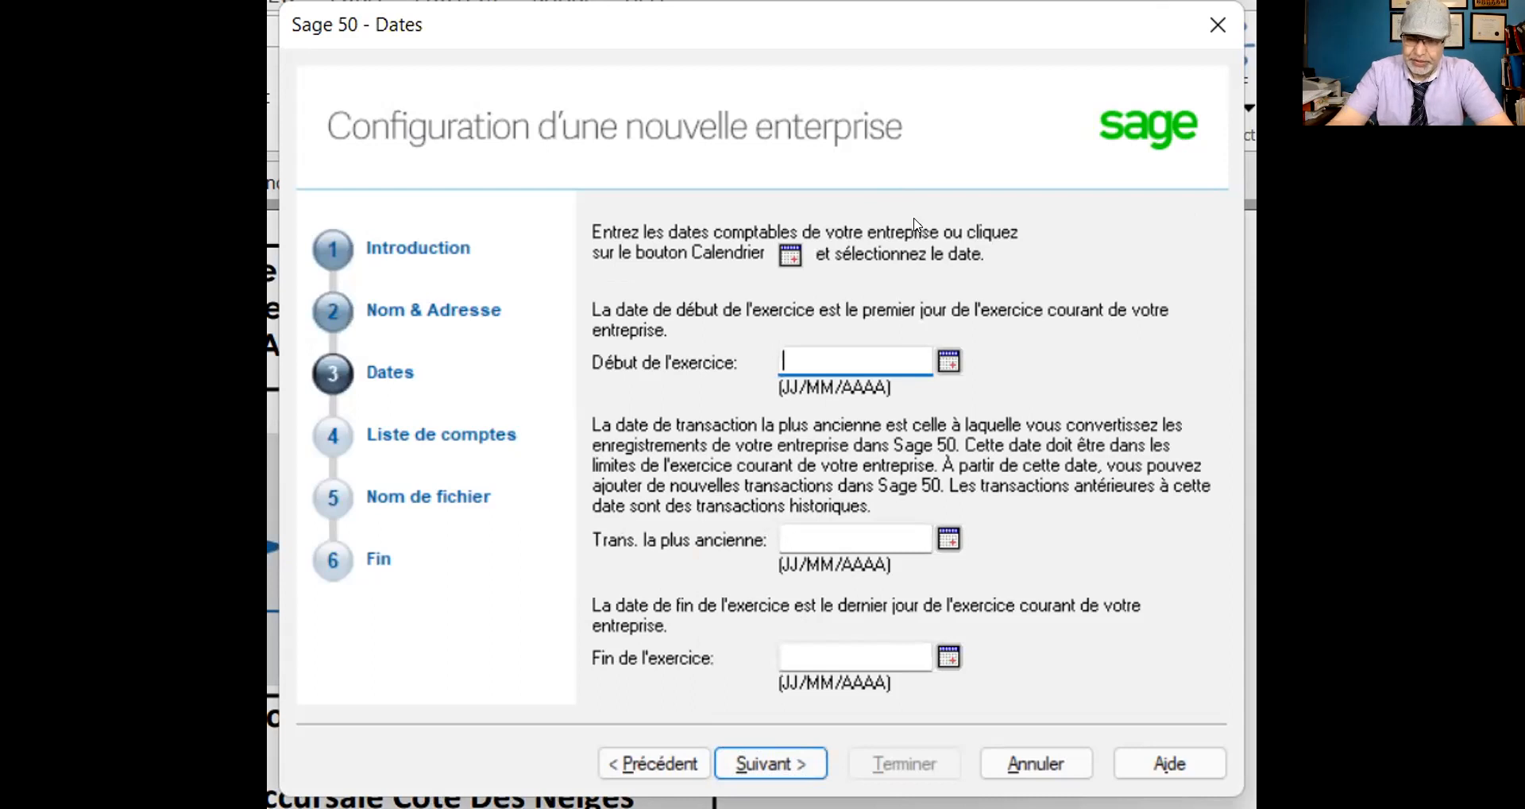
Set the fiscal year start to 01/02/2022 and accept the resulting earliest transaction and year-end dates
text(01022022)
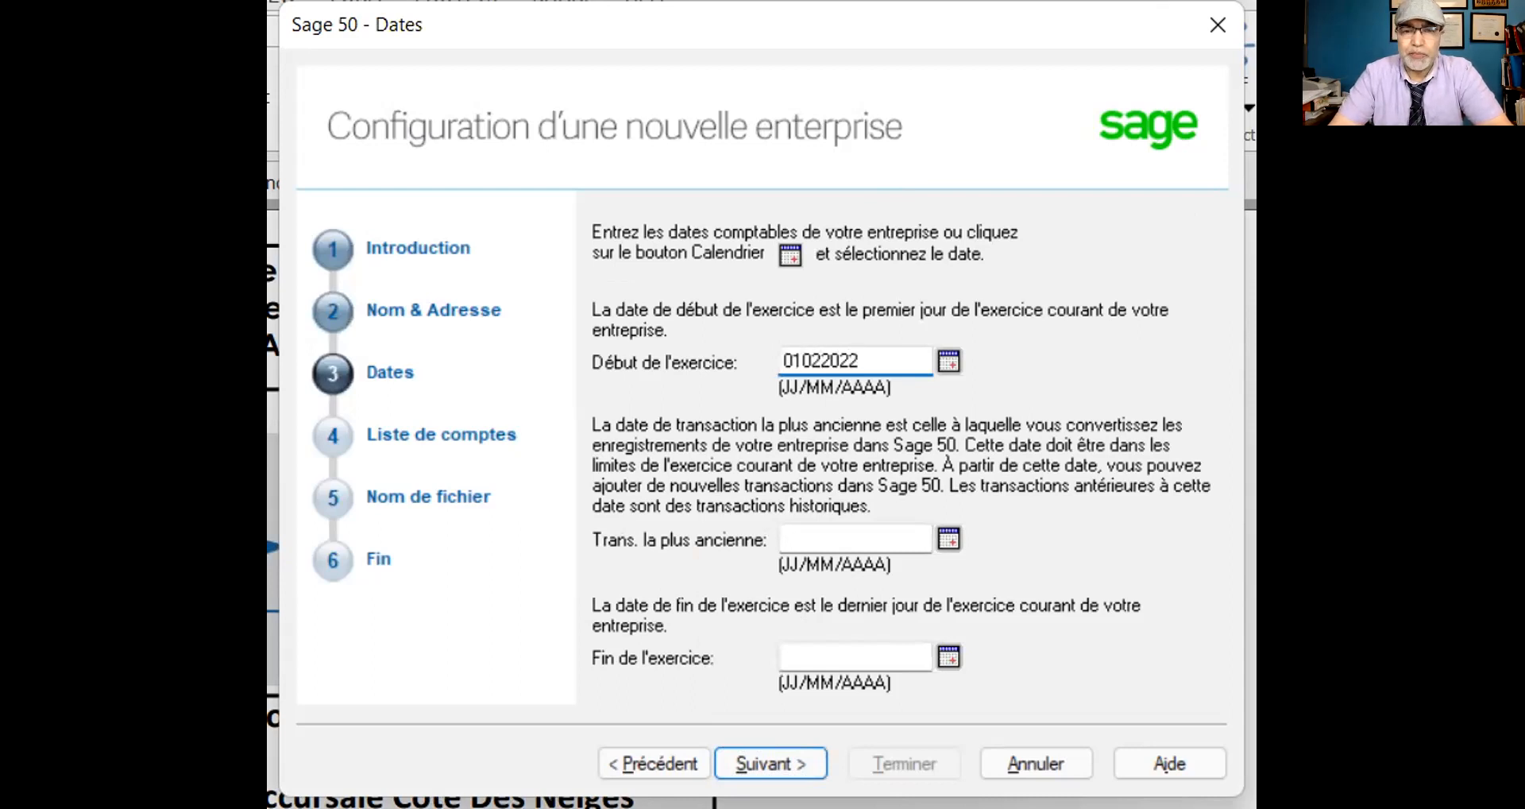
key(Tab)
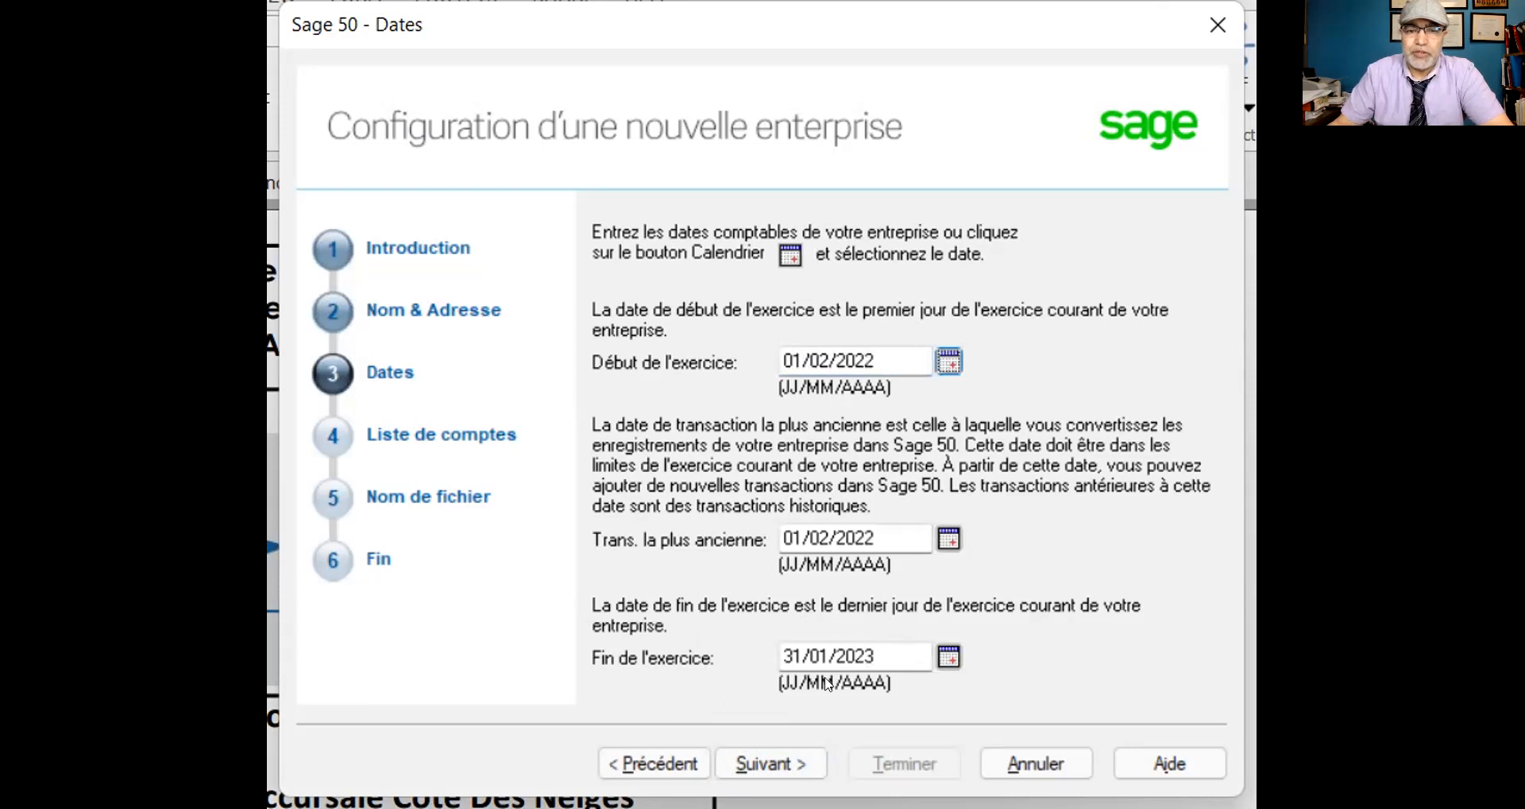
click(759, 769)
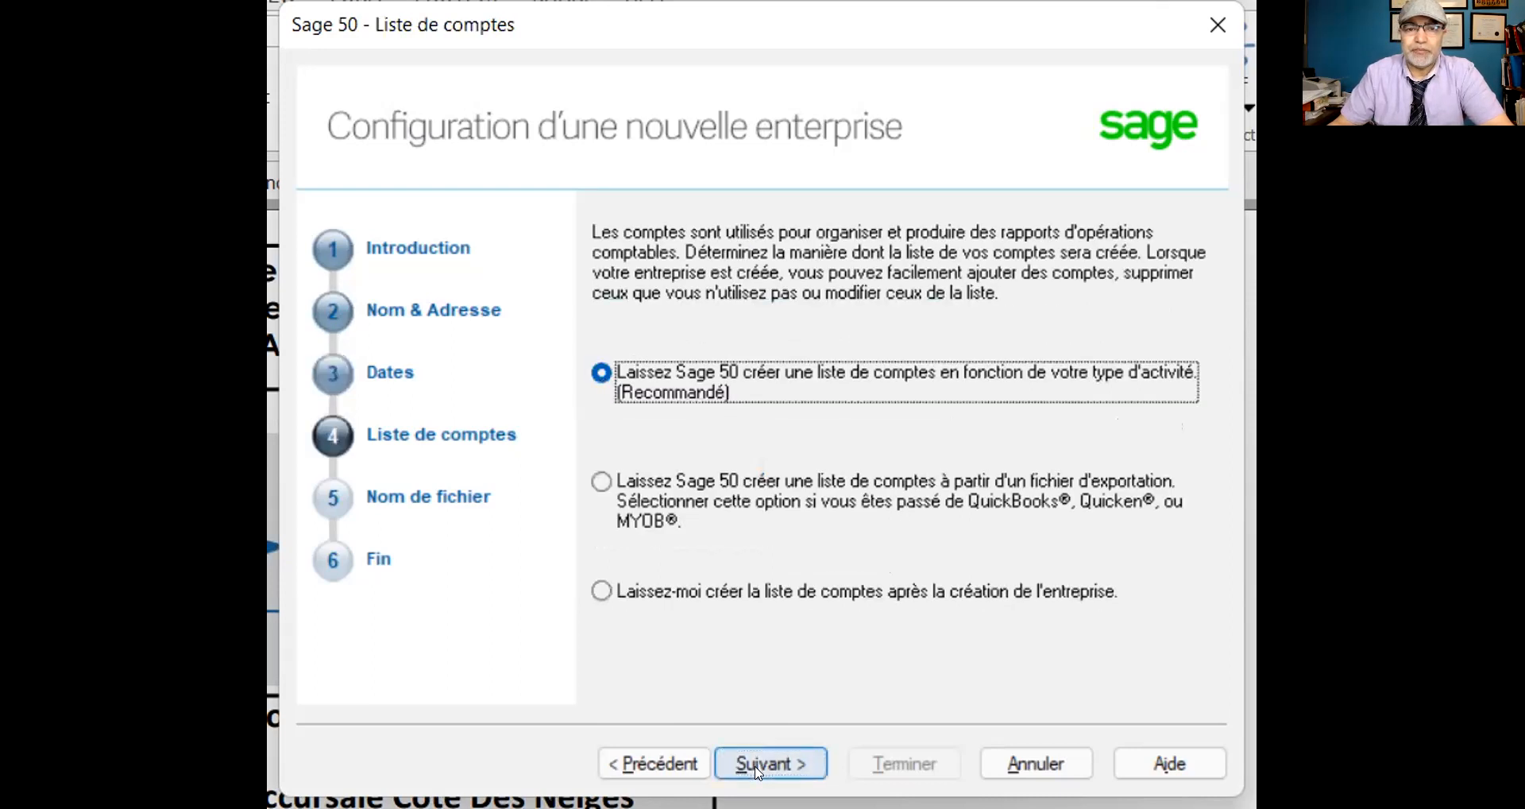
Use the recommended account list for a Compagnie juridiquement constituée in the Activité professionnelle industry, with company type Société de services
click(758, 769)
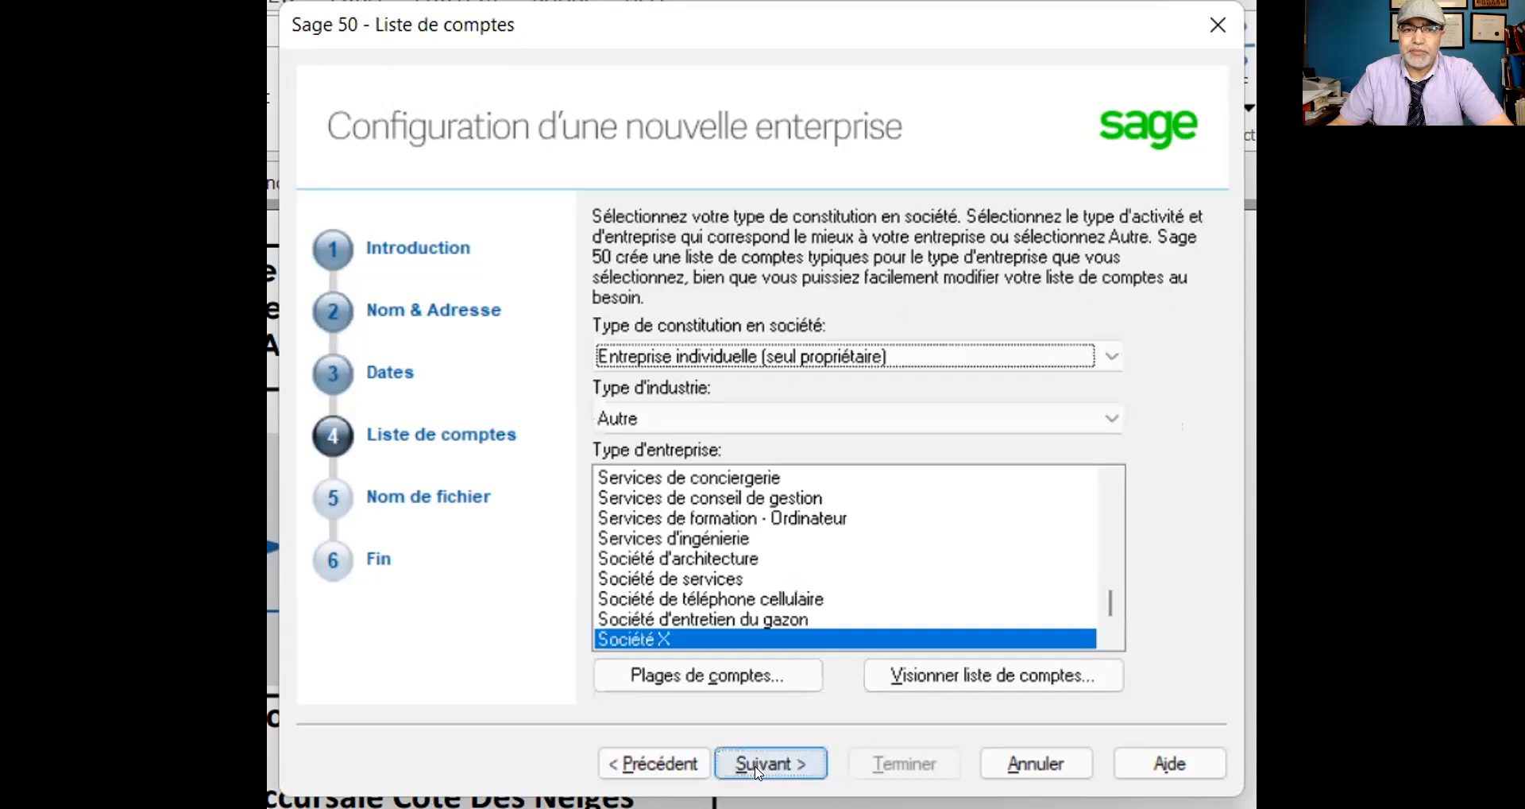
click(847, 365)
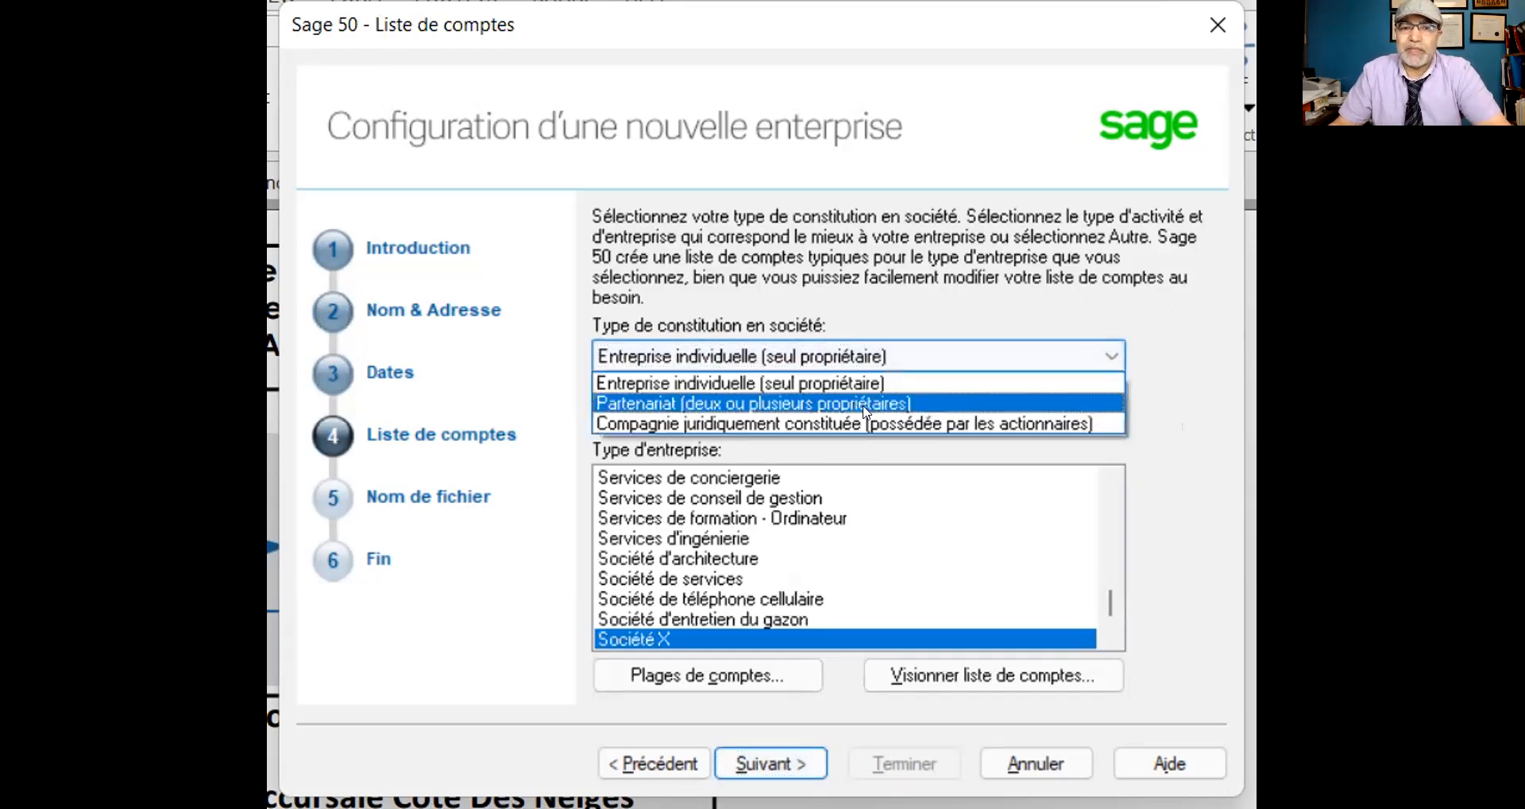
click(869, 427)
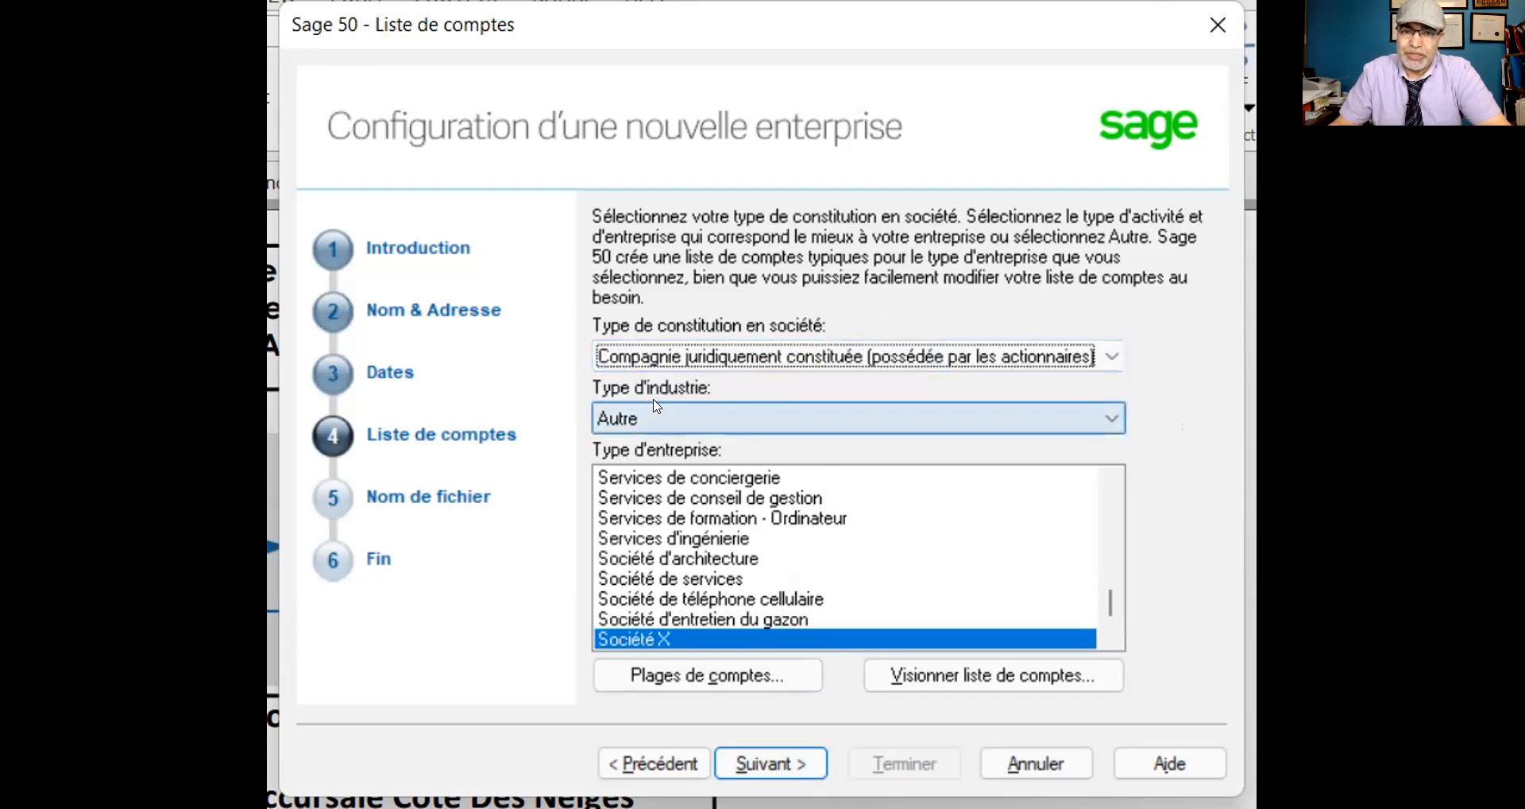
click(1111, 415)
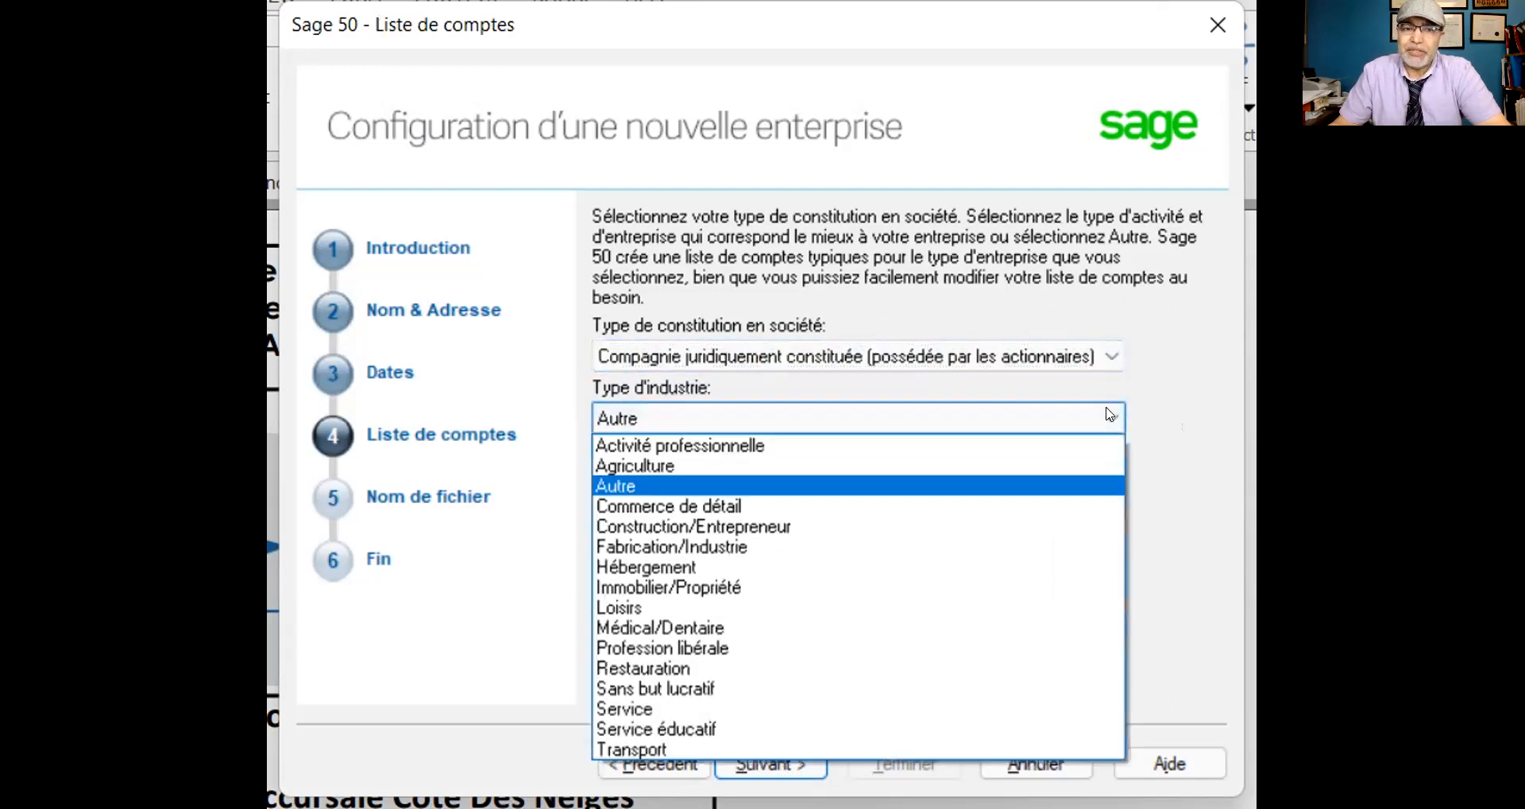
click(768, 447)
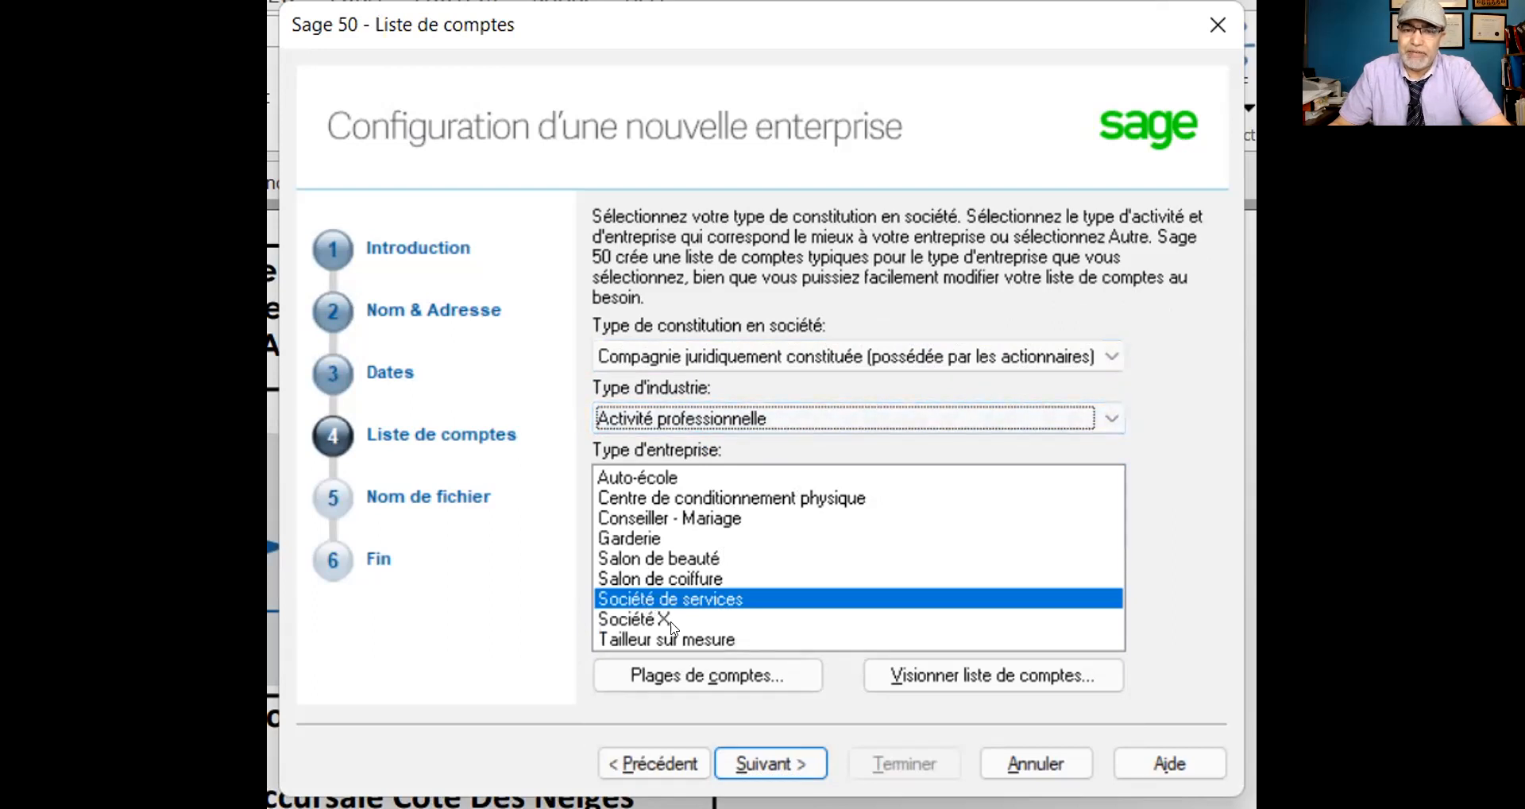
click(770, 762)
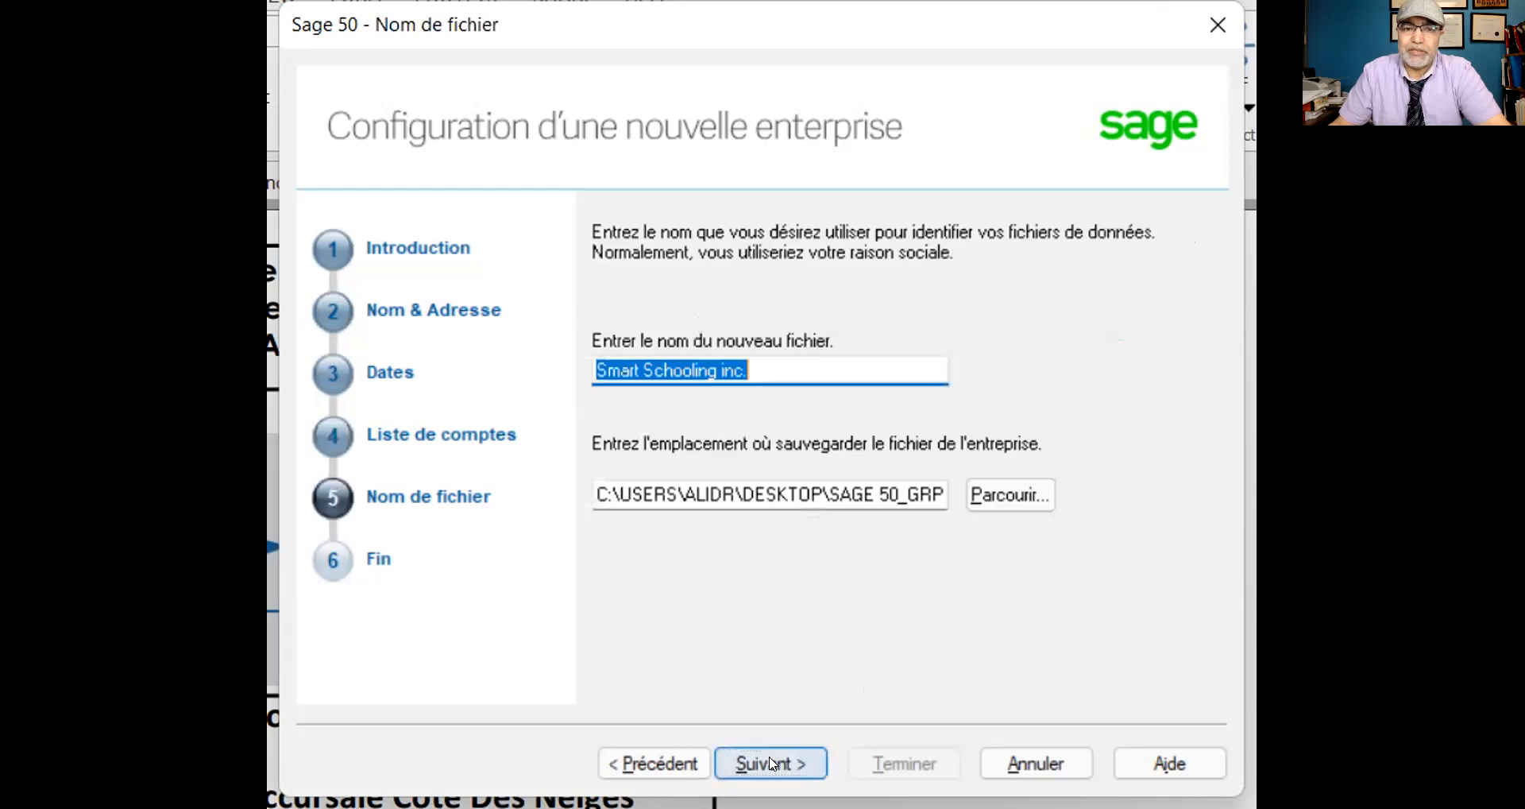
Prefix the new company file name with 20220325_Grp519_, keeping Smart Schooling inc. at the end
click(592, 367)
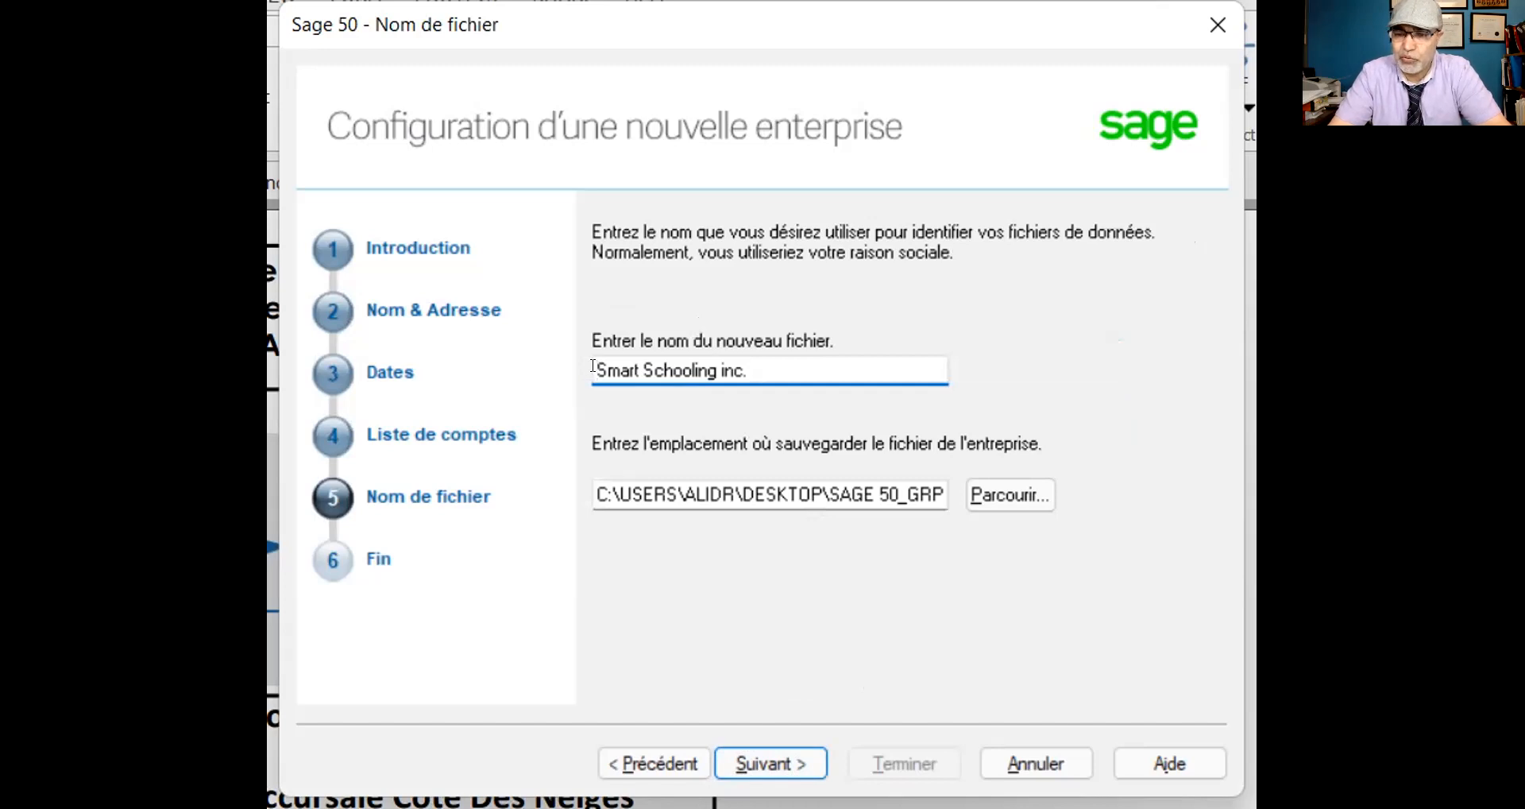
text(20220325)
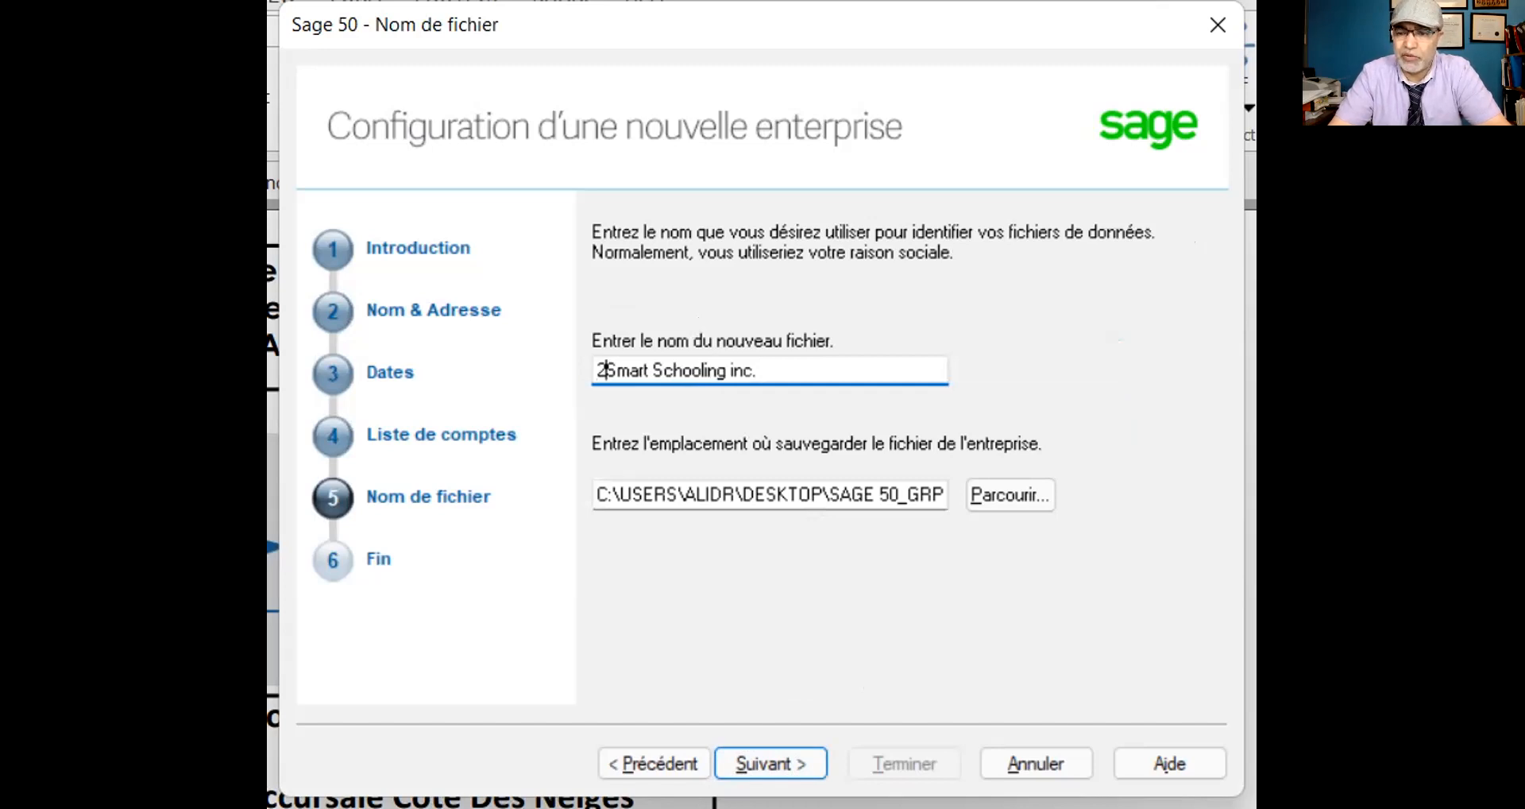
text(_)
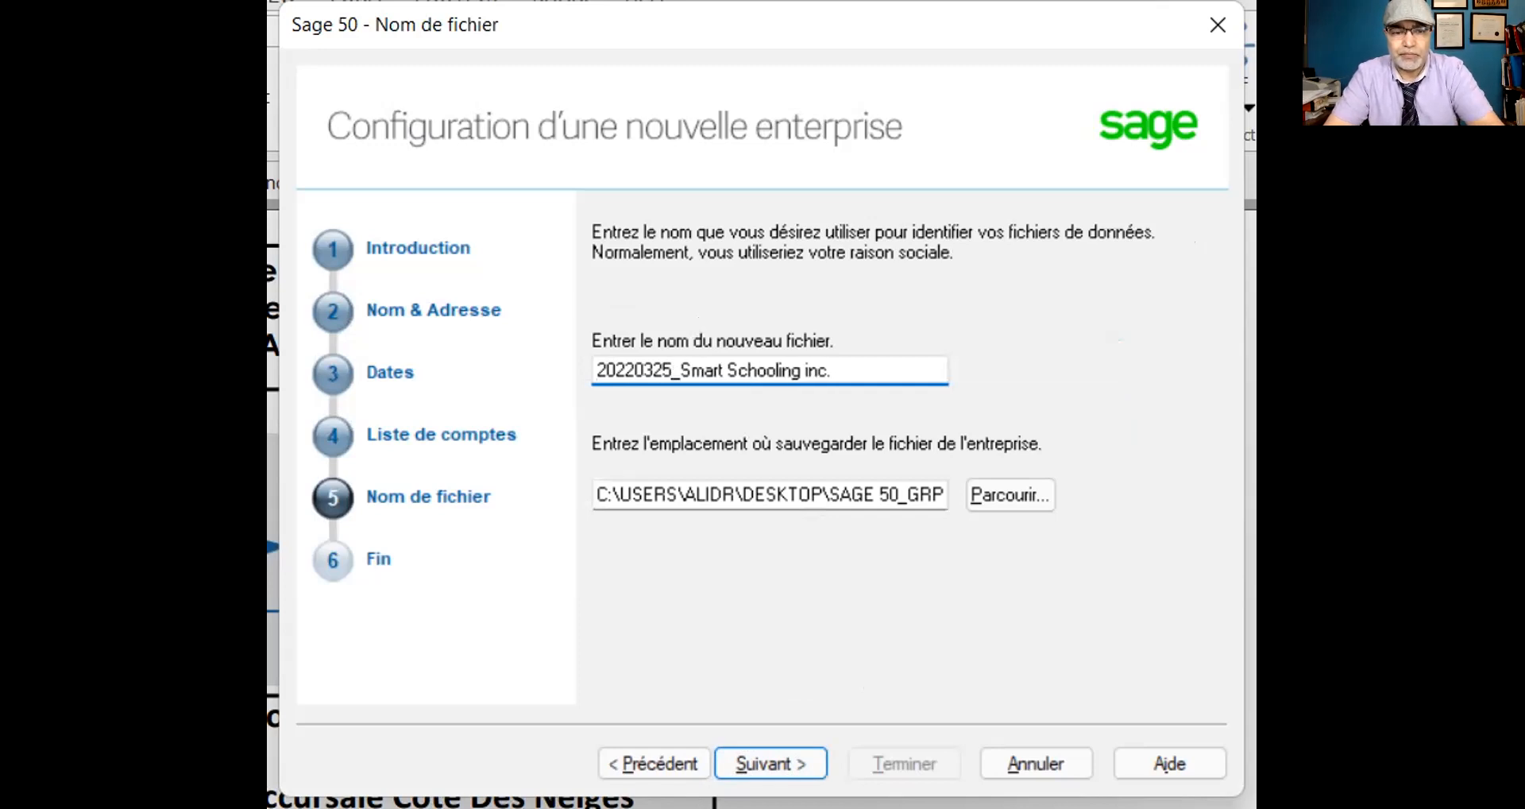
text(Grp)
text(519)
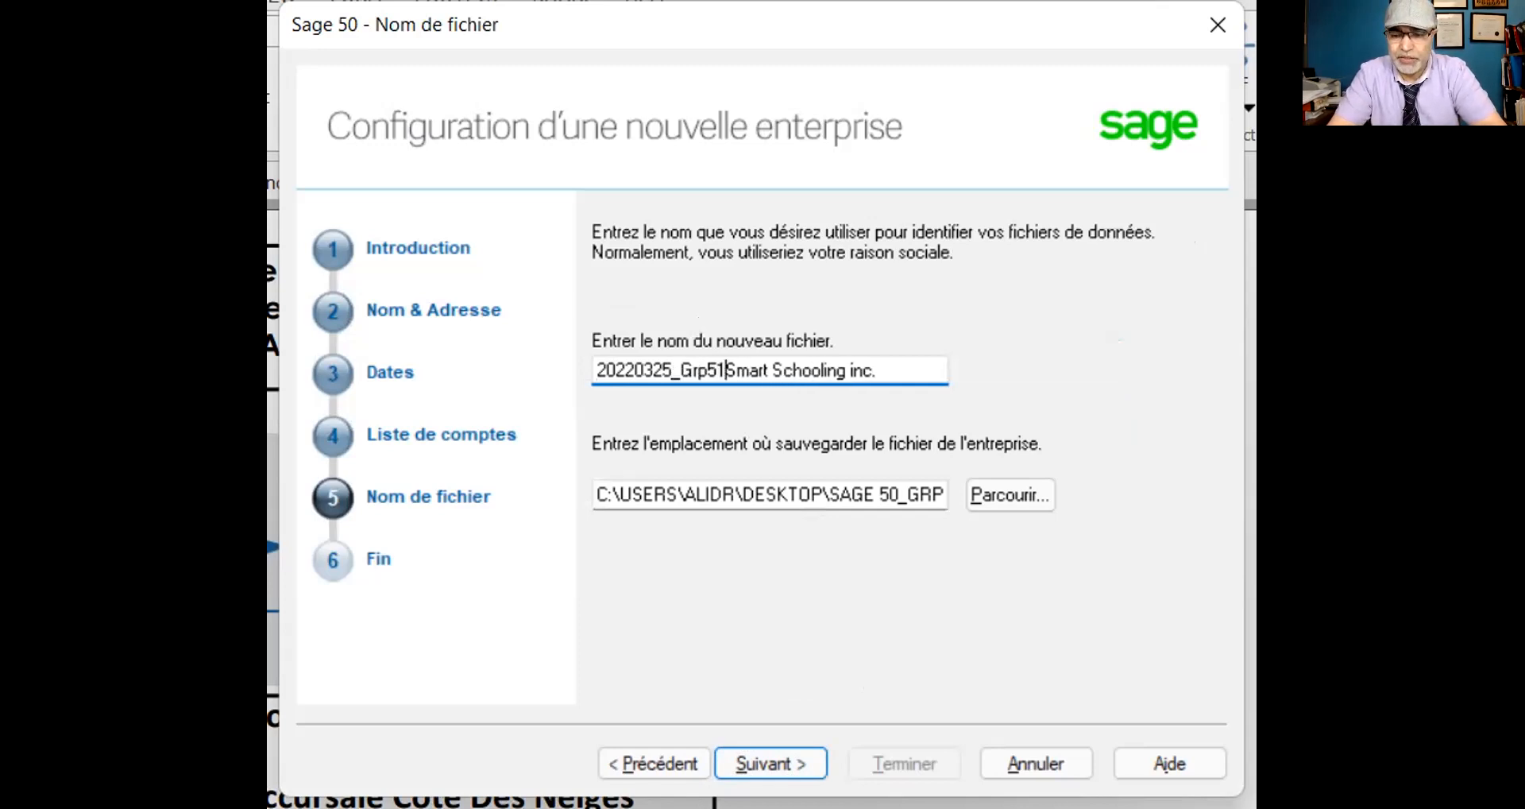
text(_)
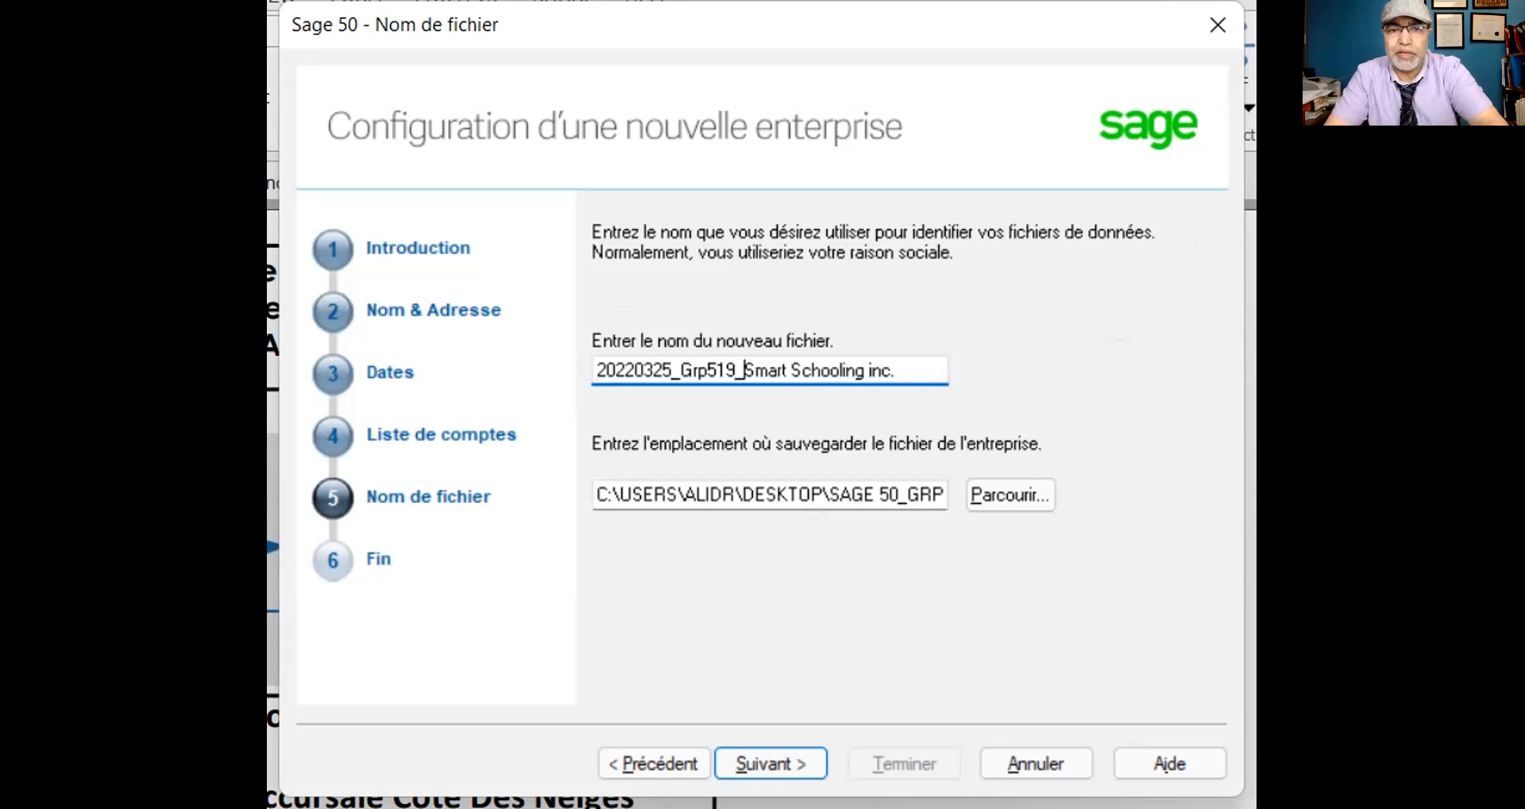
Insert 08h10_ before Grp519 in the file name, keep the proposed save location and finish creating the company
key(Left)
key(Left)
key(Left)
key(Left)
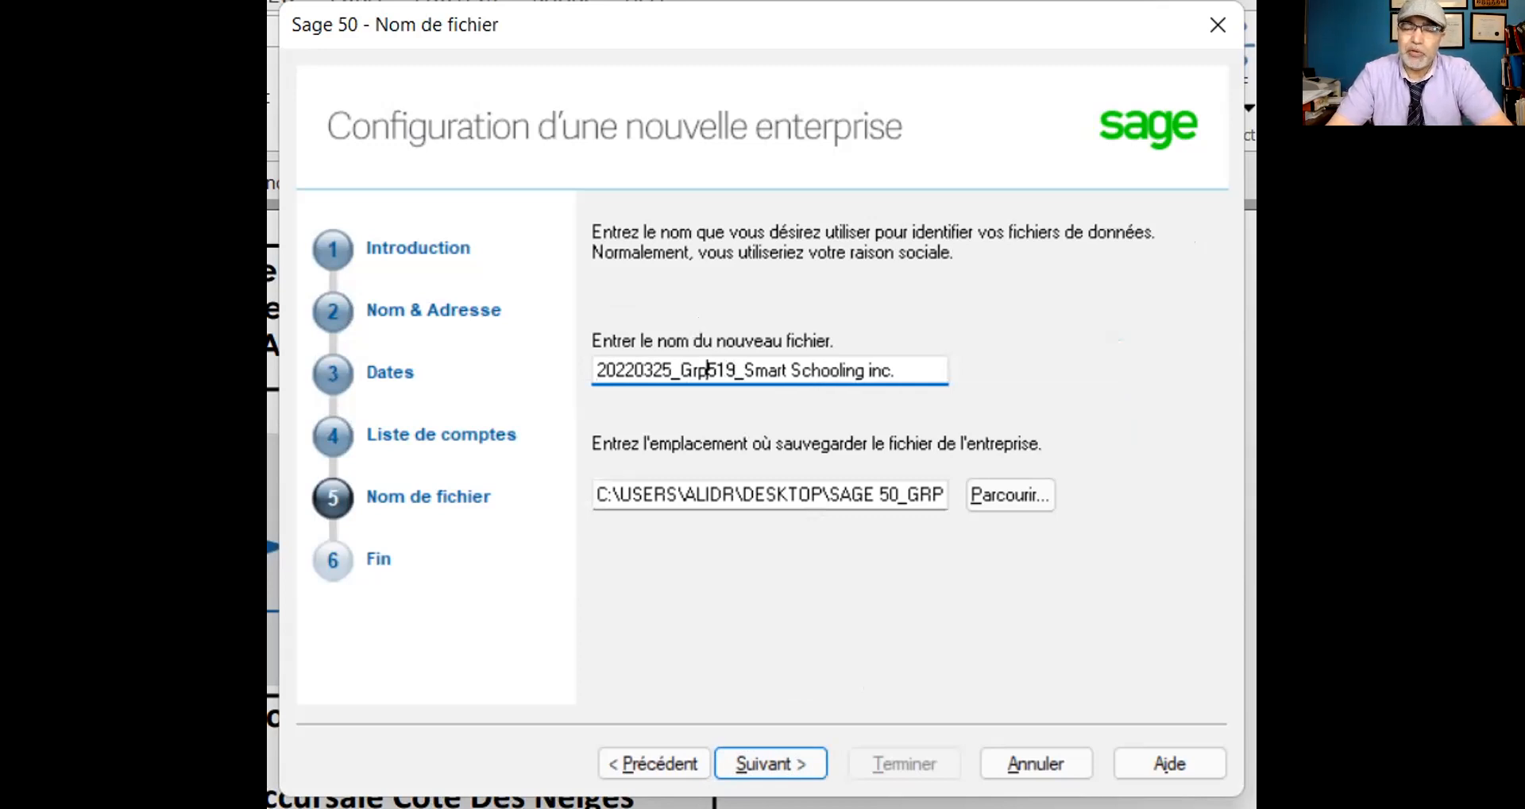
key(Left)
key(Left)
key(Left)
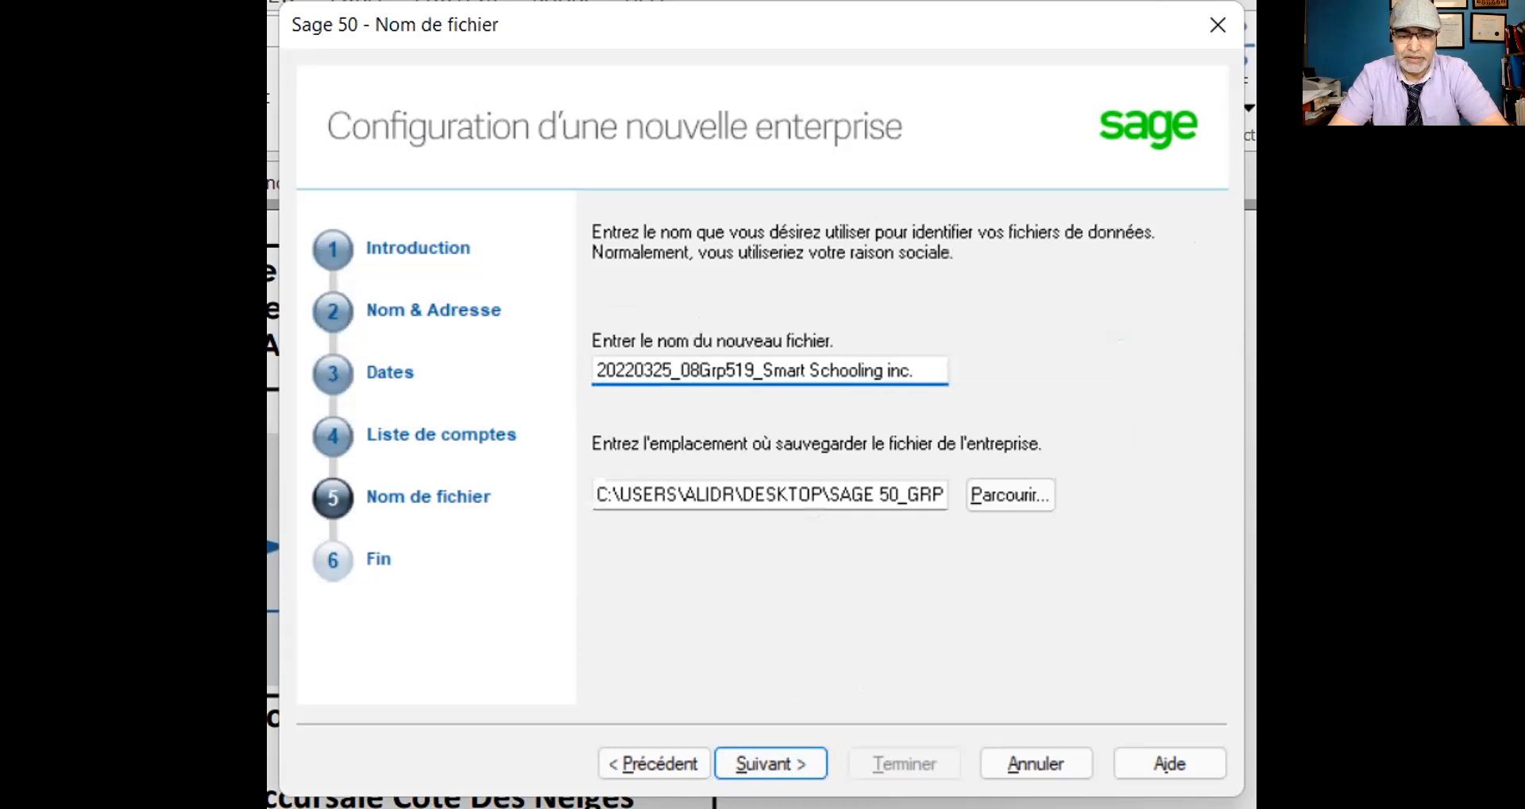
text(h10)
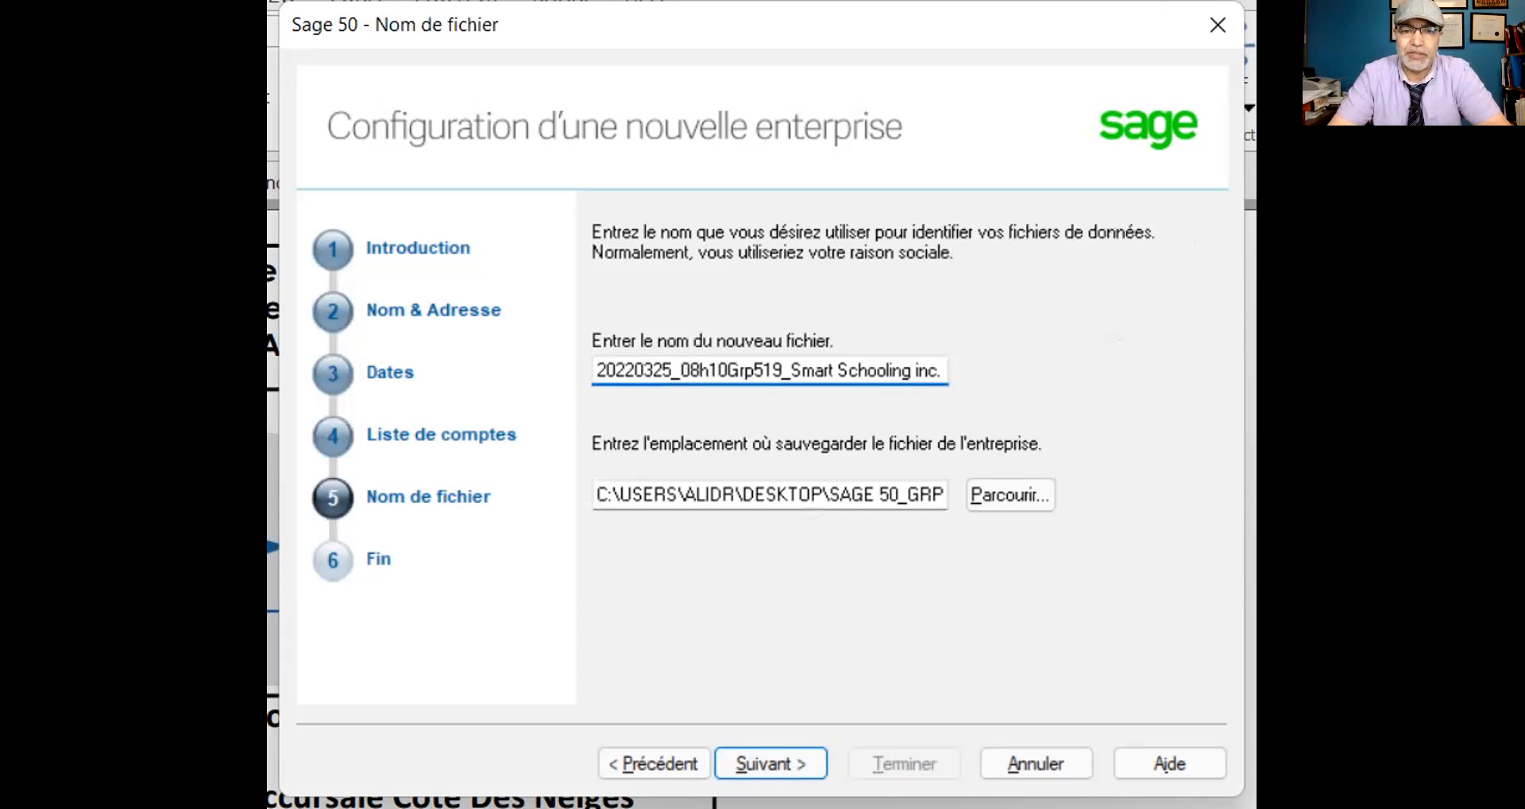
text(_)
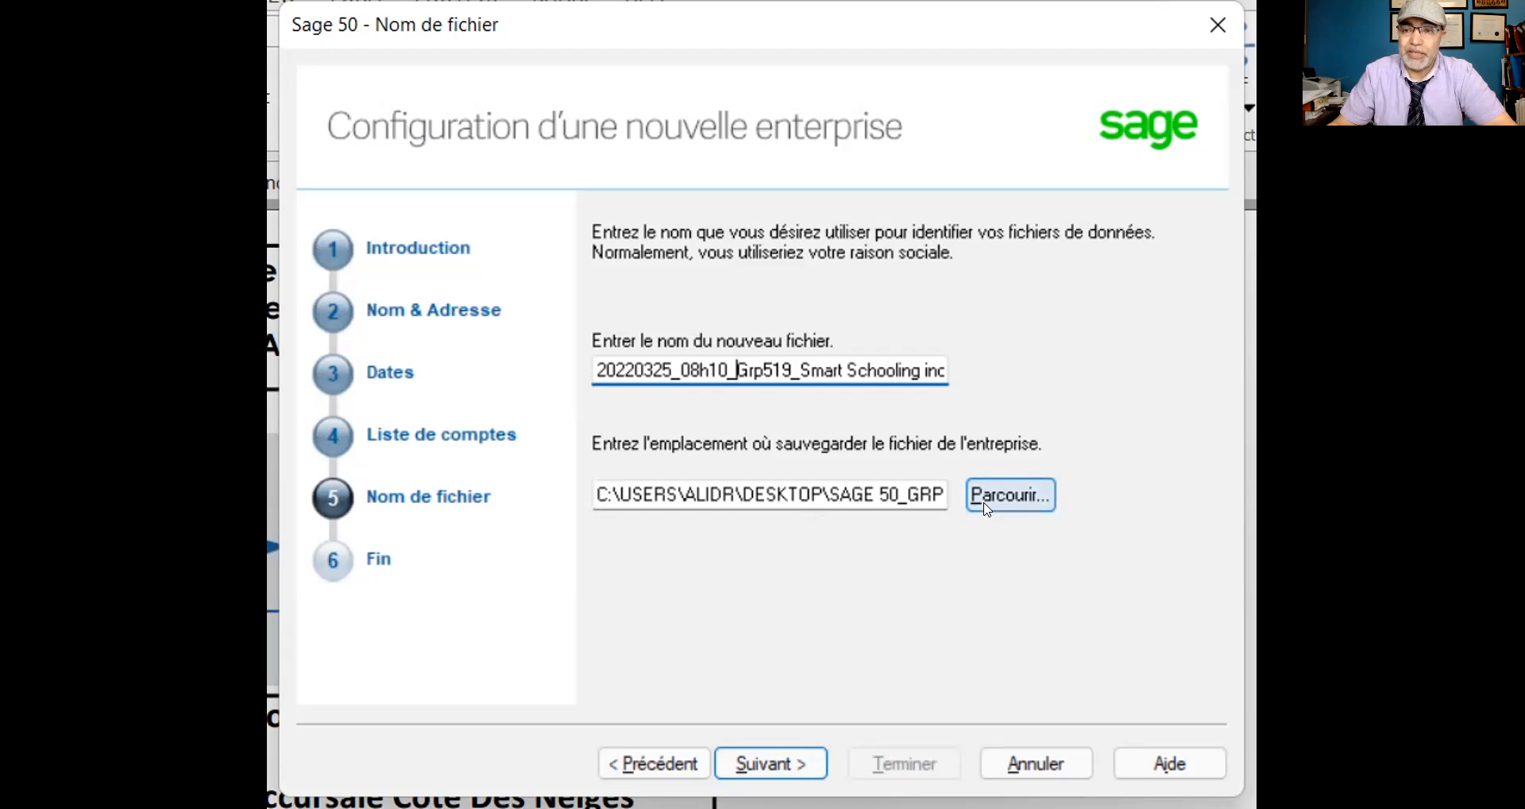
click(793, 763)
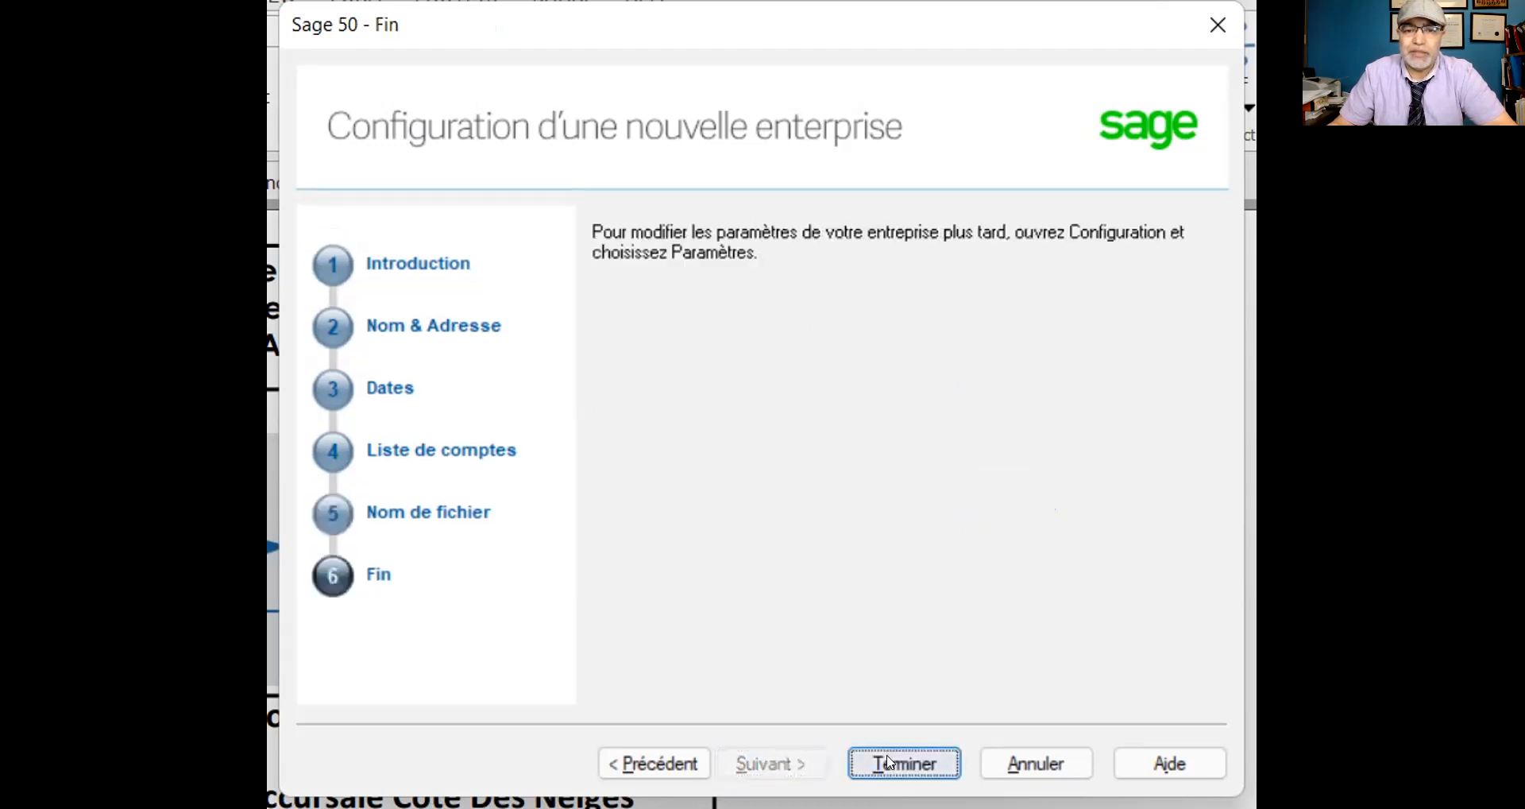
click(890, 763)
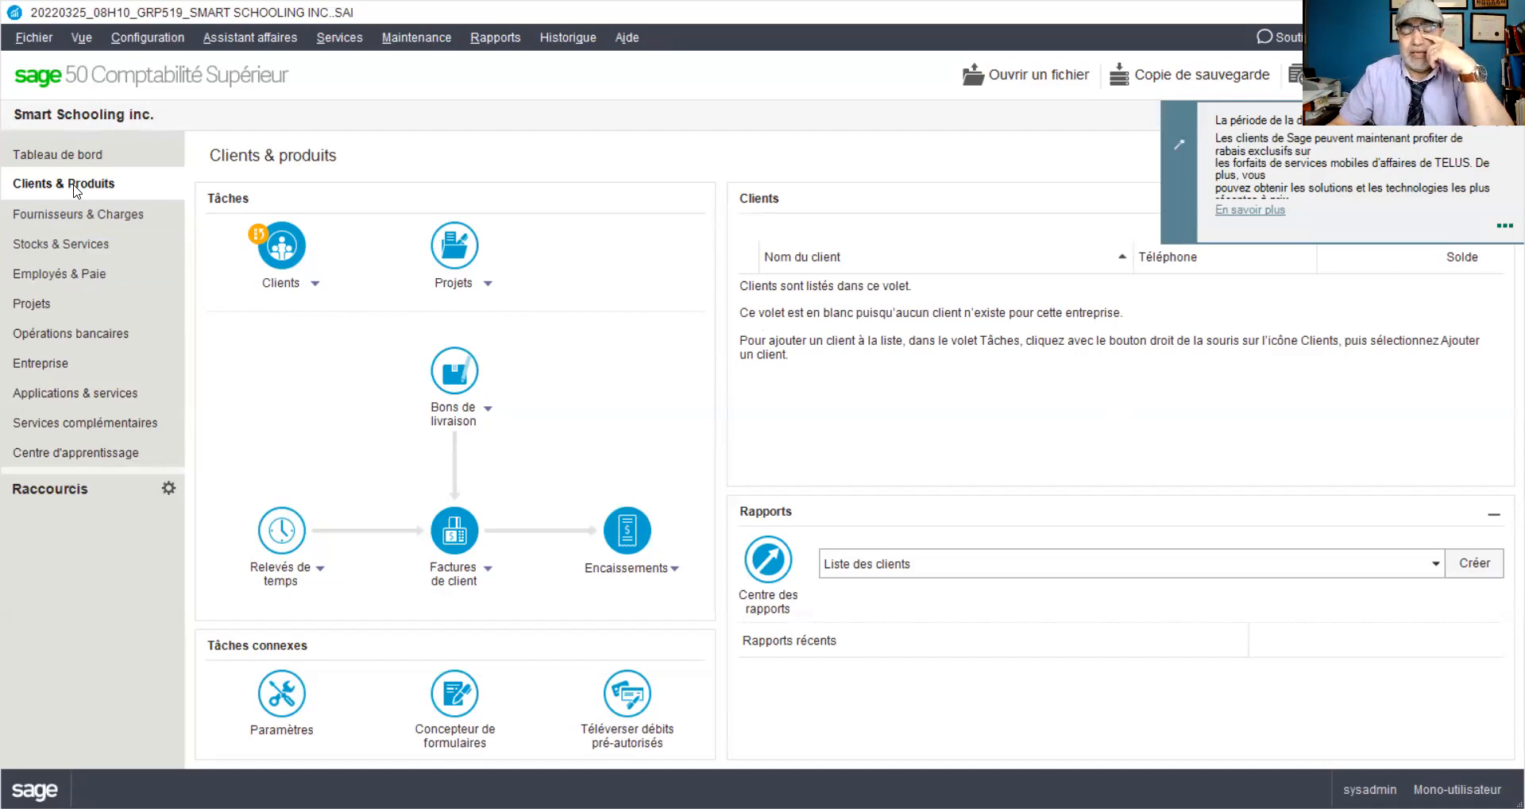
View a blank customer invoice form from Clients & Produits, and close it without entering anything
click(455, 582)
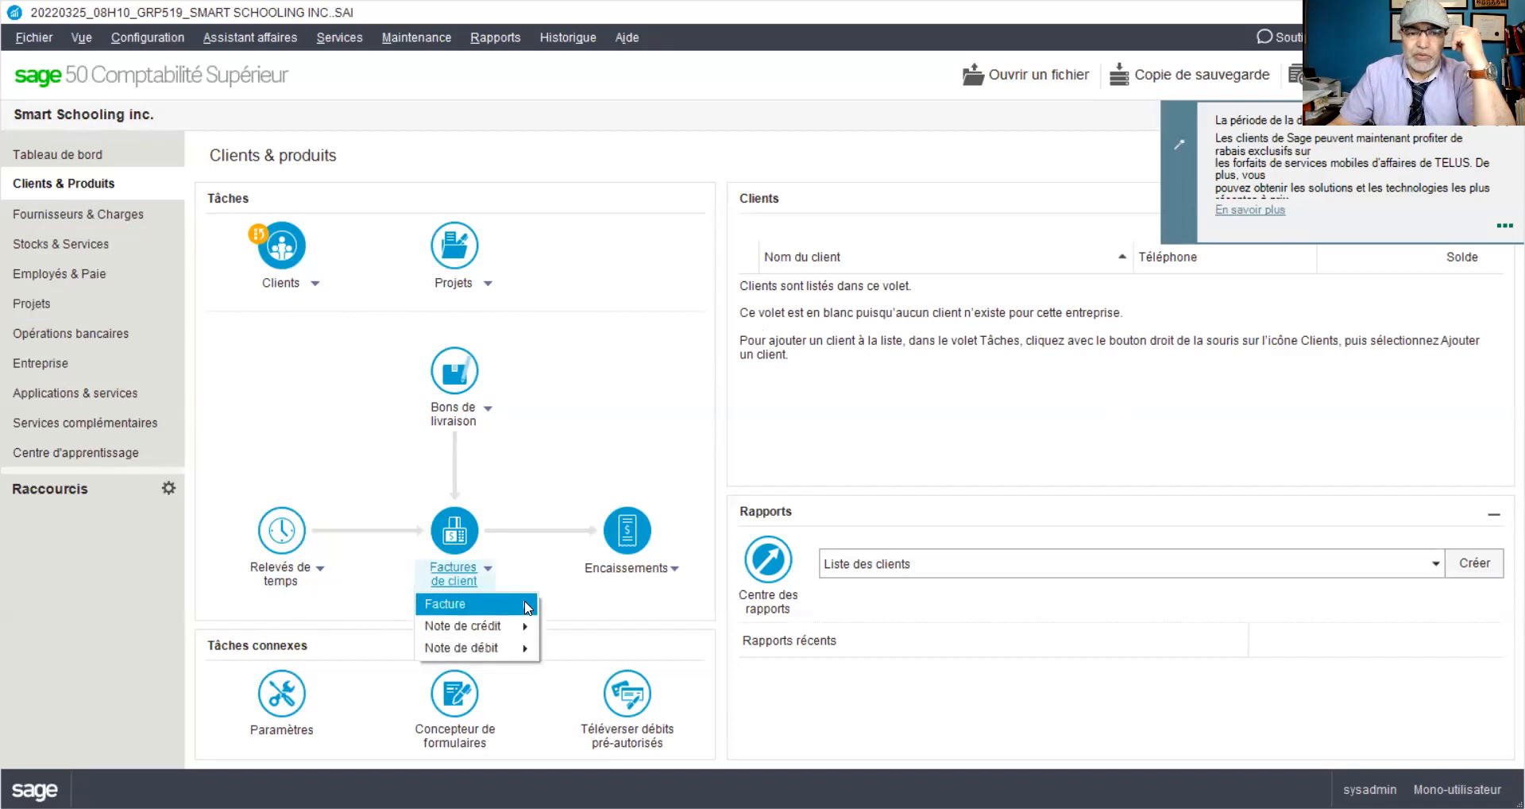
mouse_move(524, 608)
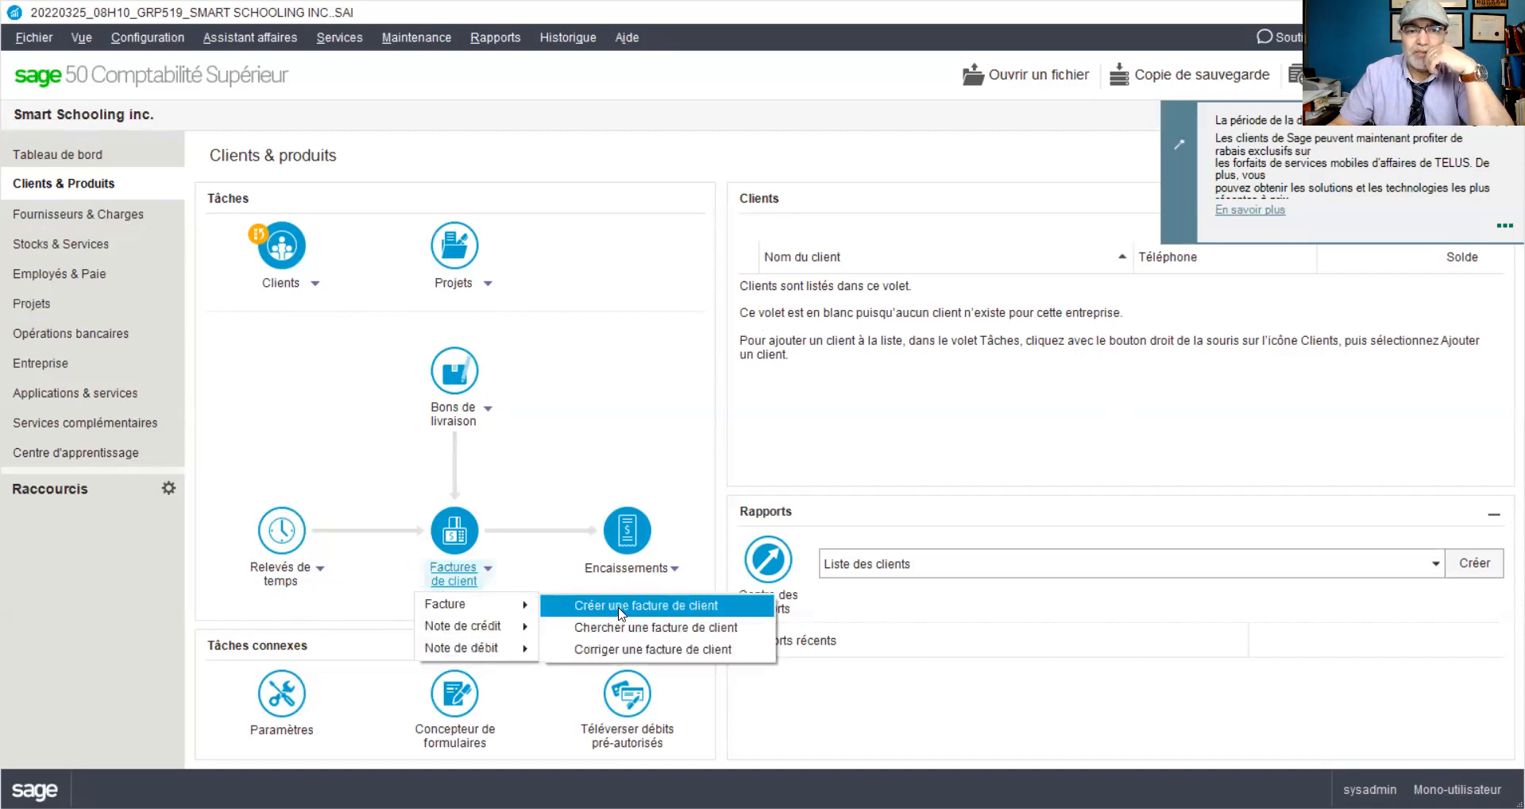
click(621, 608)
drag(797, 122, 589, 90)
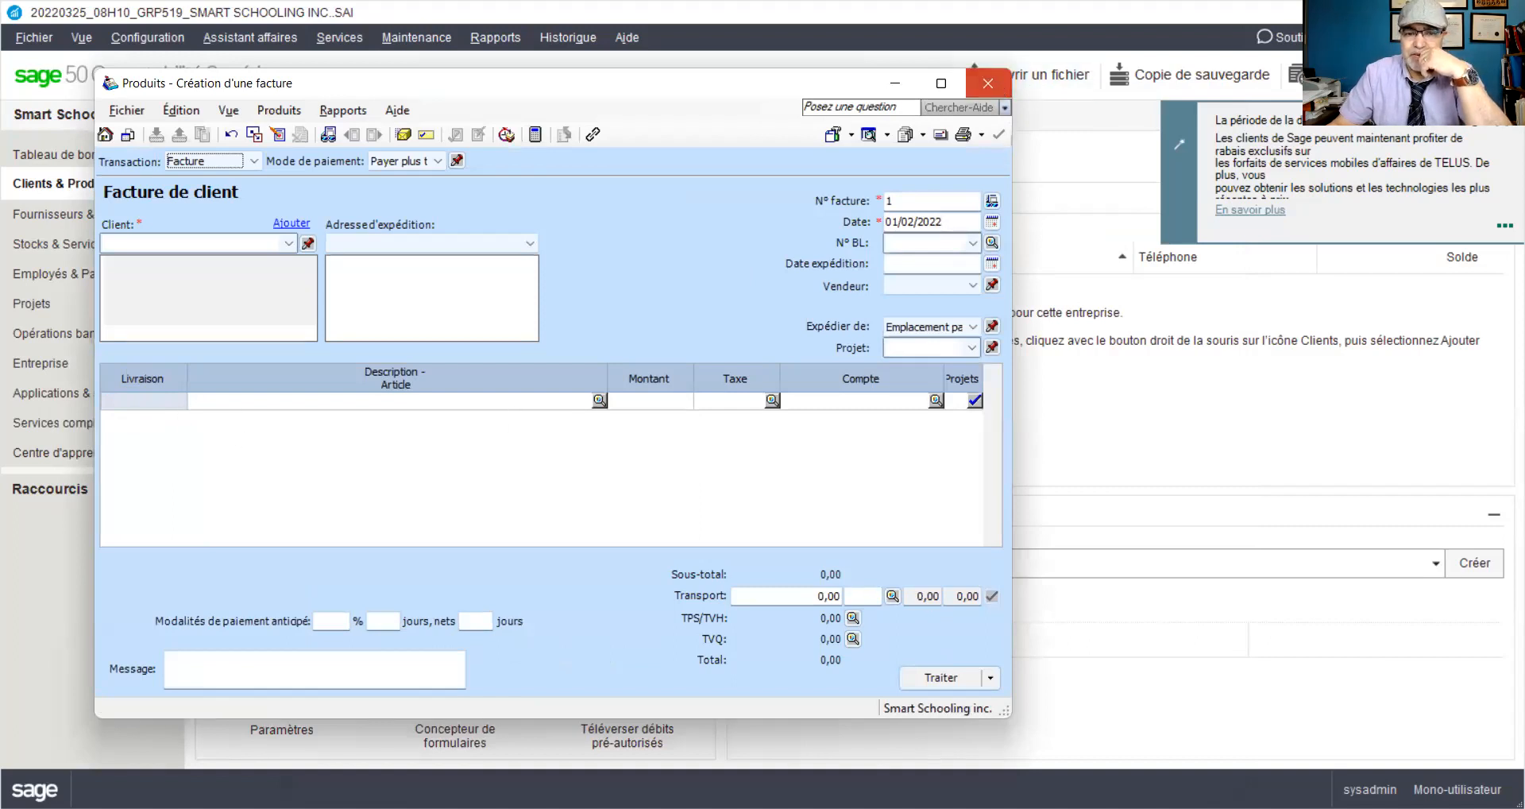
click(988, 83)
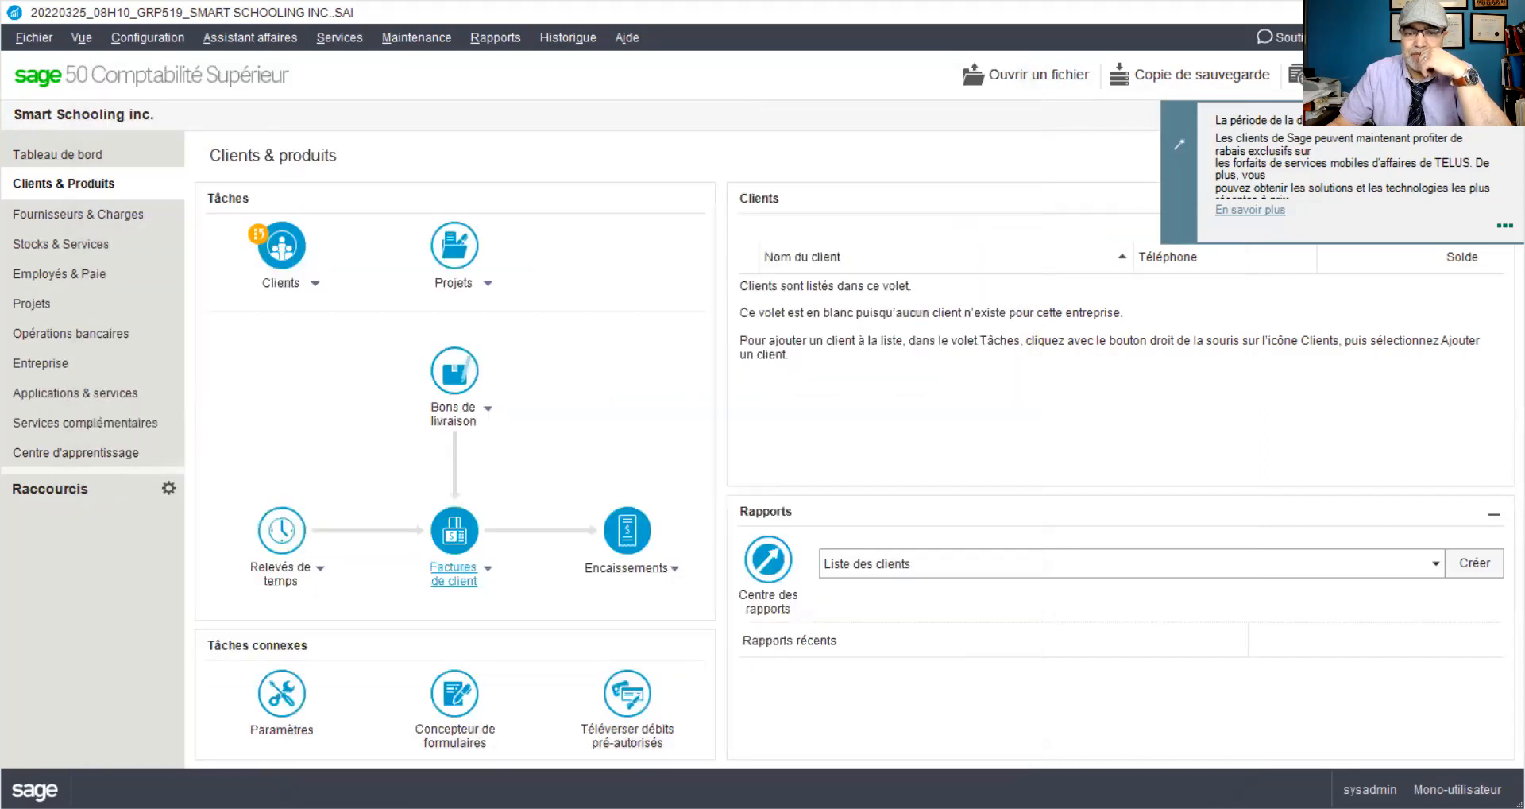